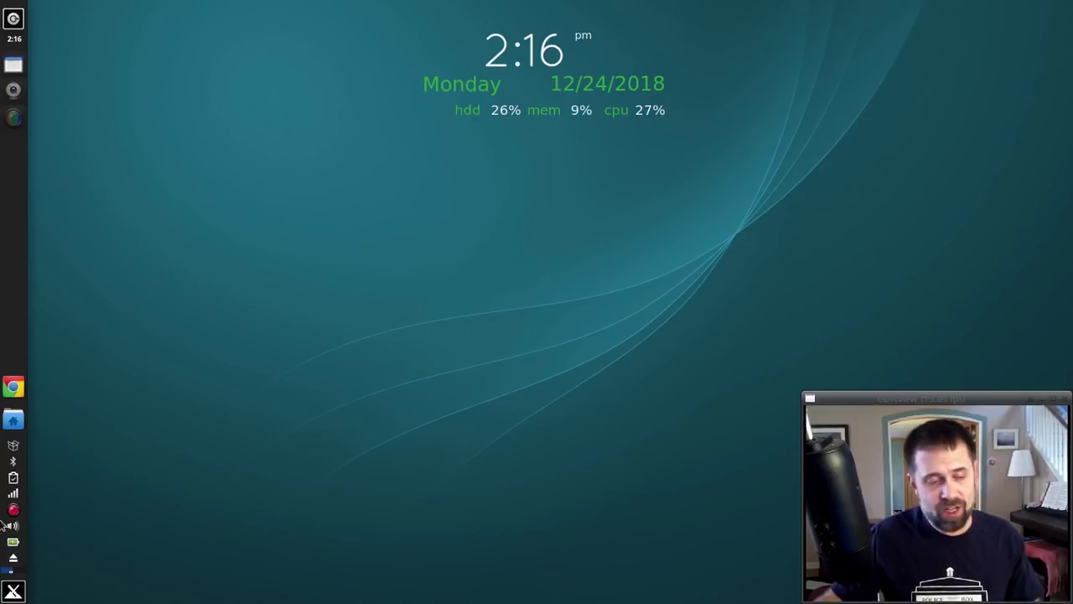
Step: Launch MX Tweak through a 'tweak' menu search and apply the MX Light theme set
{"action": "left_click", "coordinate": [11, 590]}
{"action": "type", "text": "tweak"}
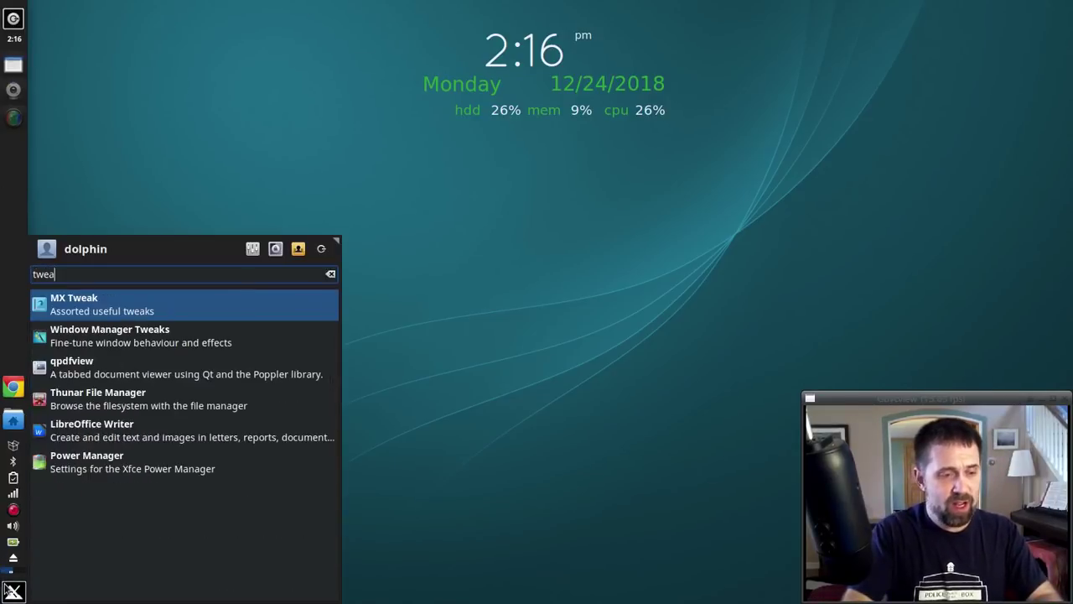
{"action": "key", "text": "Return"}
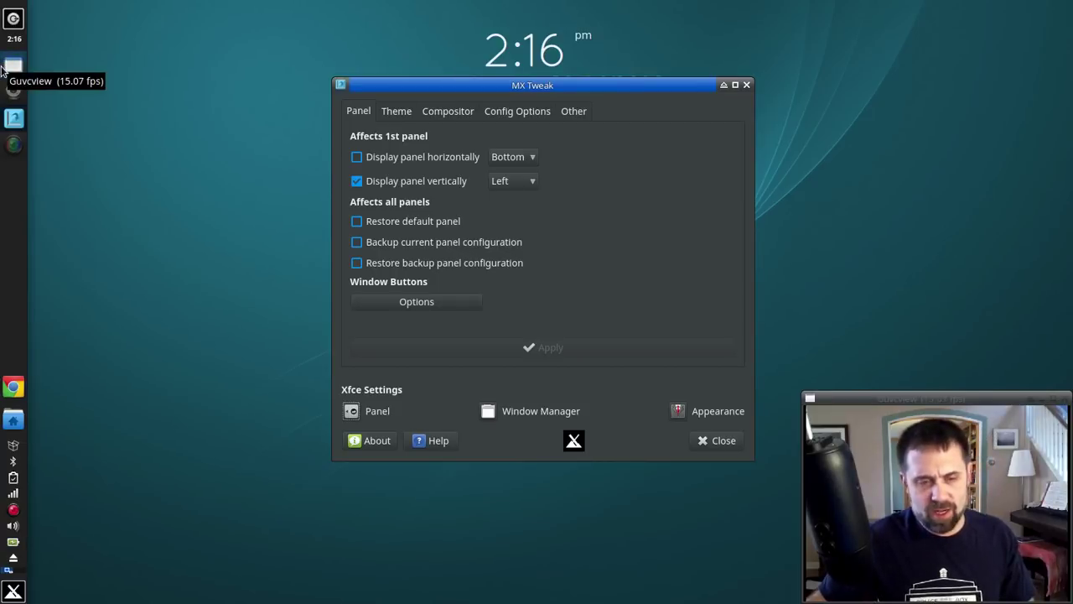
{"action": "left_click", "coordinate": [394, 111]}
{"action": "left_click", "coordinate": [403, 159]}
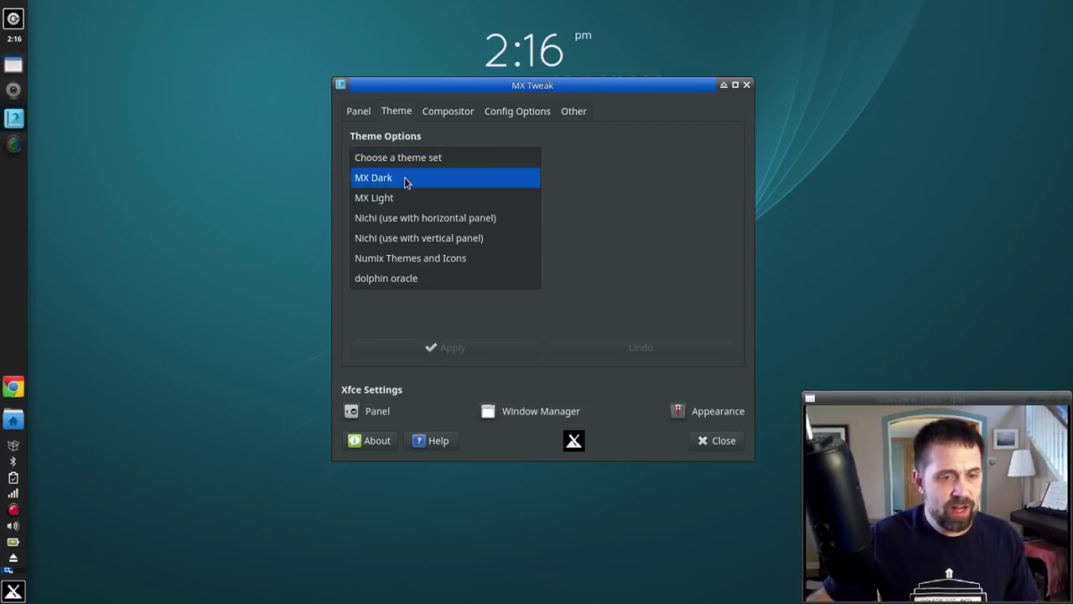
{"action": "left_click", "coordinate": [401, 197]}
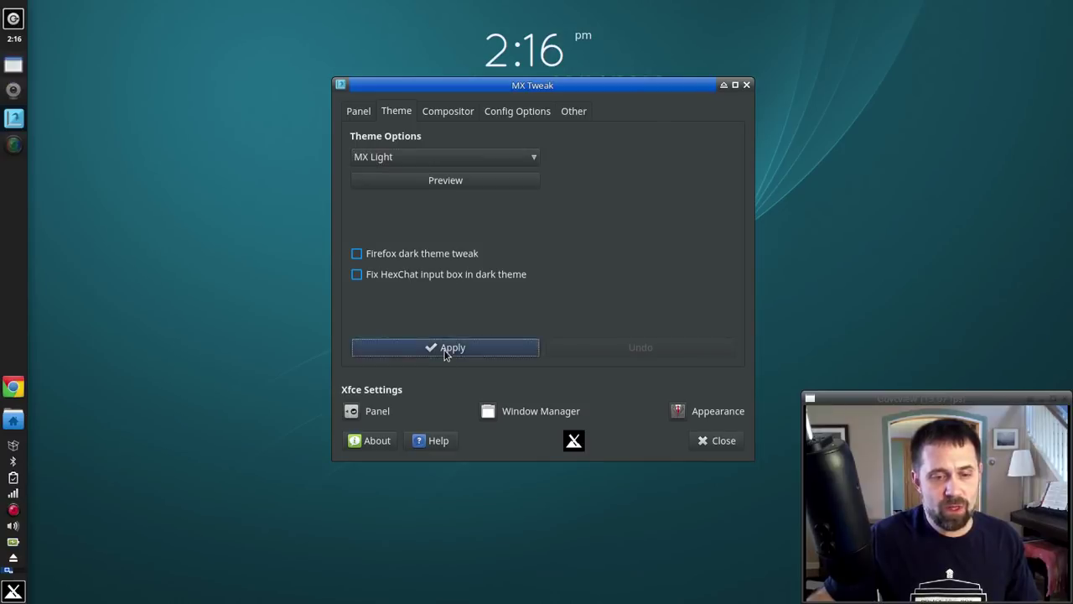
{"action": "left_click", "coordinate": [446, 348]}
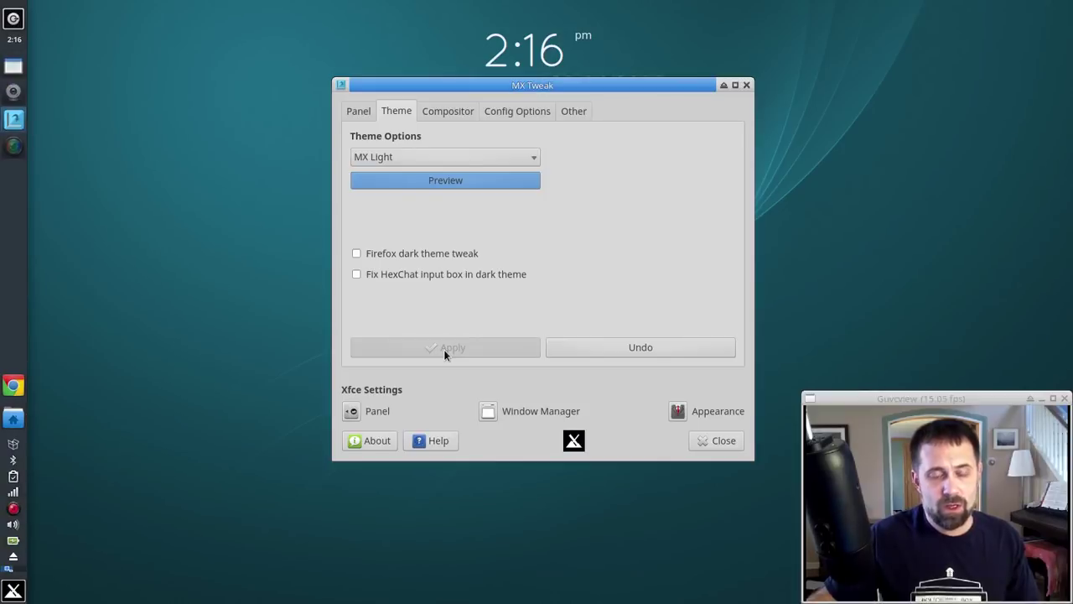
Step: Close MX Tweak, then relaunch it by searching 'twe' in the menu
{"action": "left_click", "coordinate": [720, 440]}
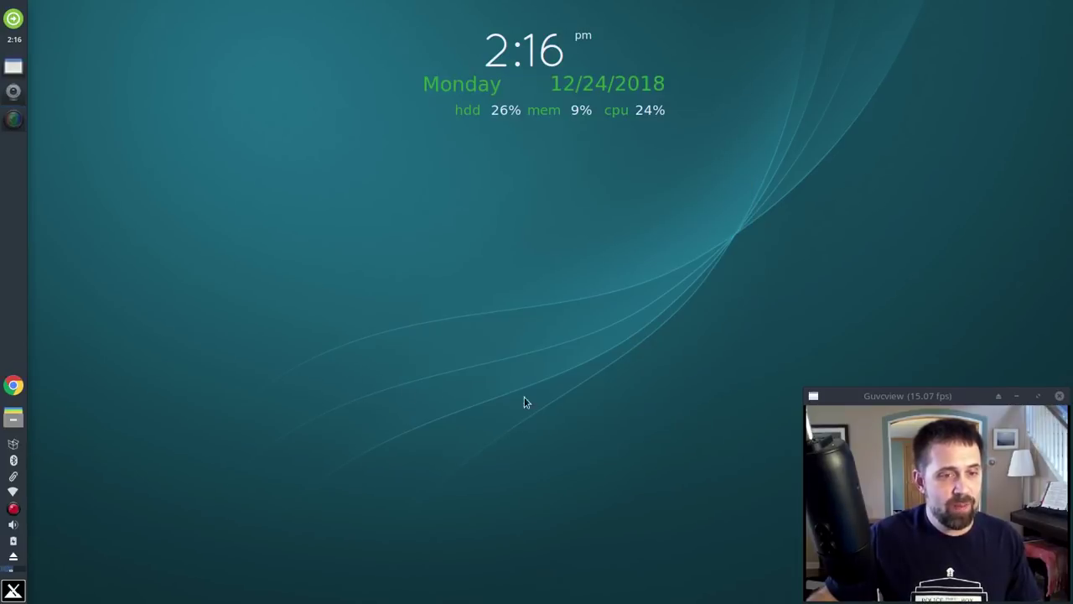
{"action": "key", "text": "super"}
{"action": "type", "text": "twe"}
{"action": "key", "text": "Return"}
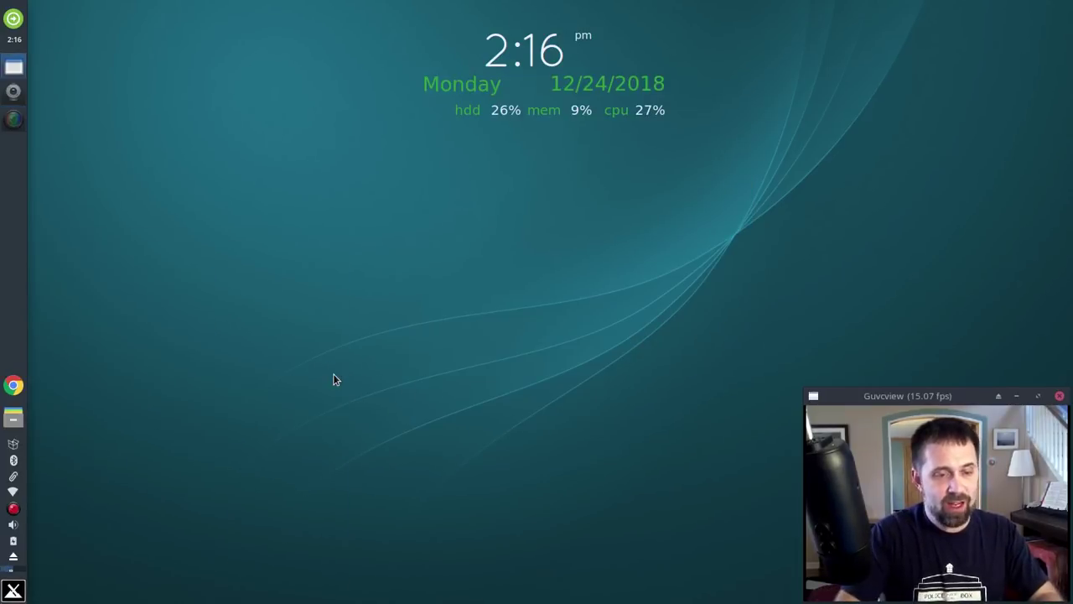
Step: Apply the dolphin oracle theme set from MX Tweak's Theme tab, then close MX Tweak
{"action": "left_click", "coordinate": [388, 109]}
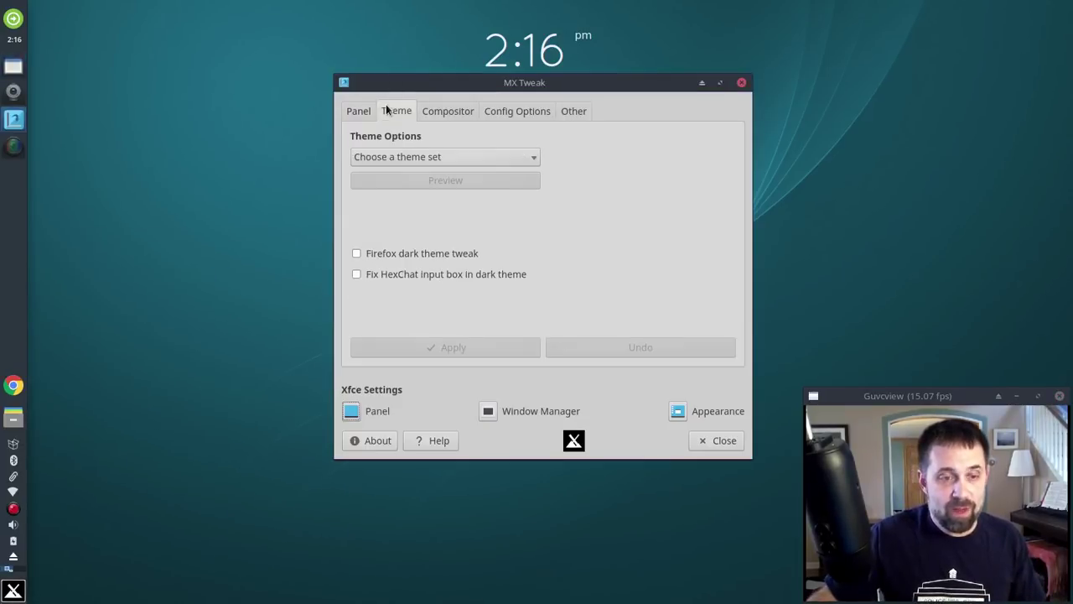
{"action": "left_click", "coordinate": [409, 160]}
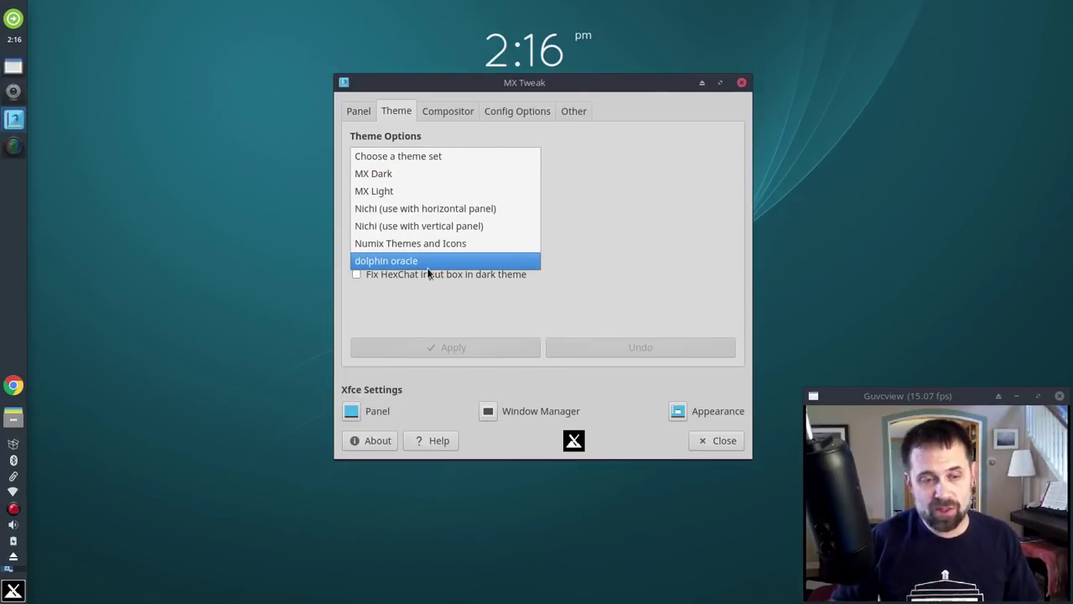
{"action": "left_click", "coordinate": [428, 266]}
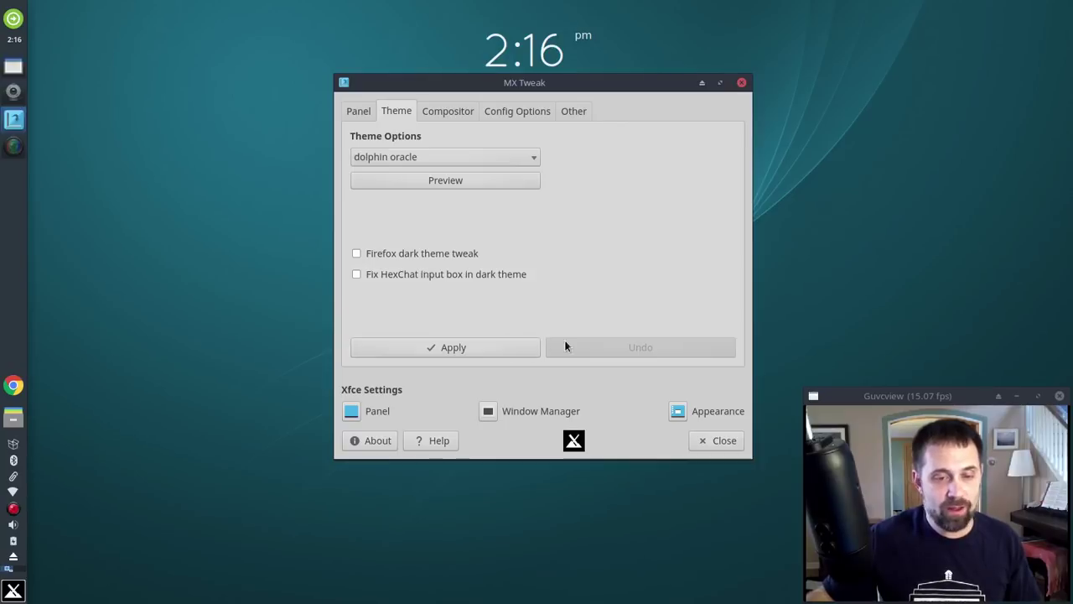
{"action": "left_click", "coordinate": [468, 347]}
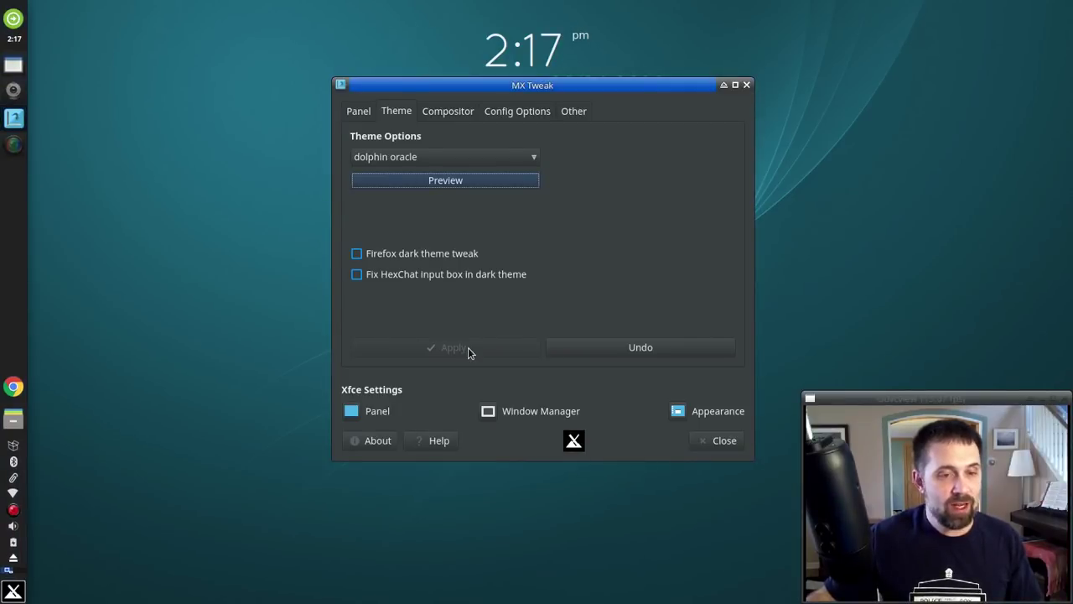
{"action": "left_click", "coordinate": [721, 443]}
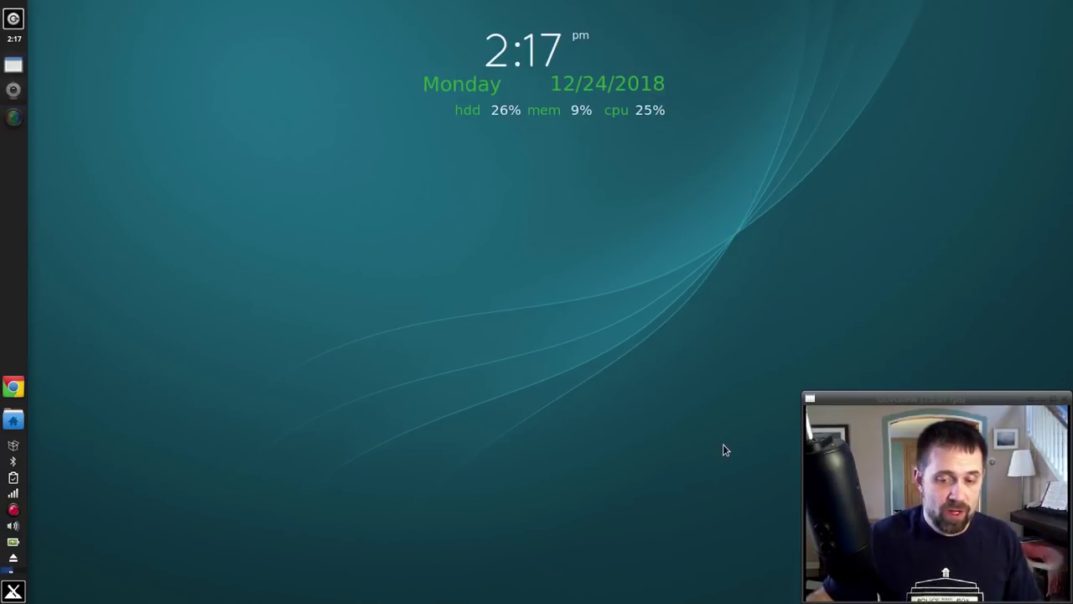
{"action": "left_click", "coordinate": [6, 17]}
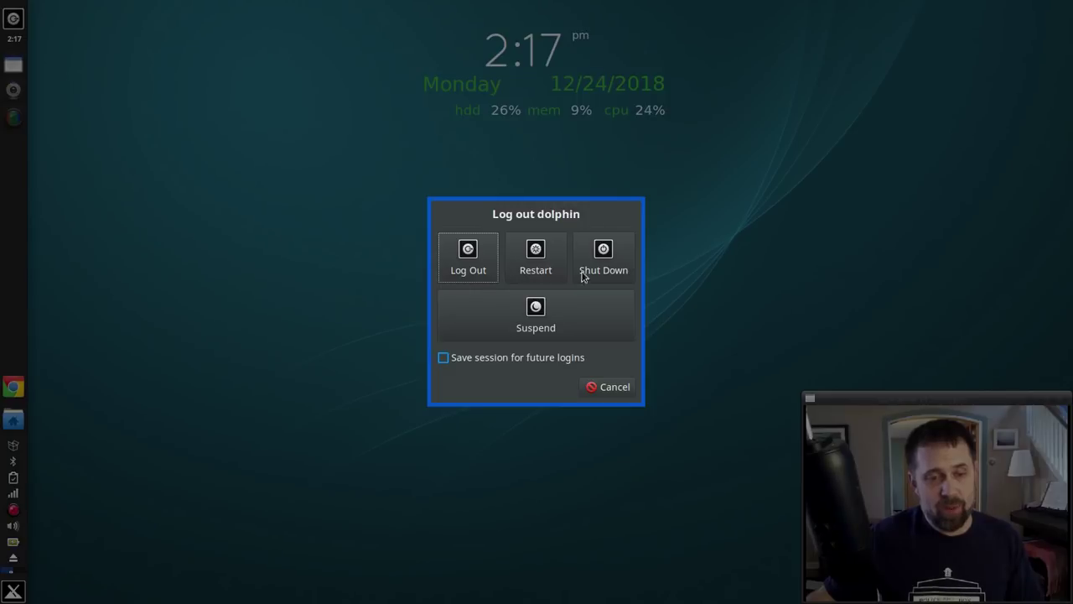
{"action": "left_click", "coordinate": [602, 389]}
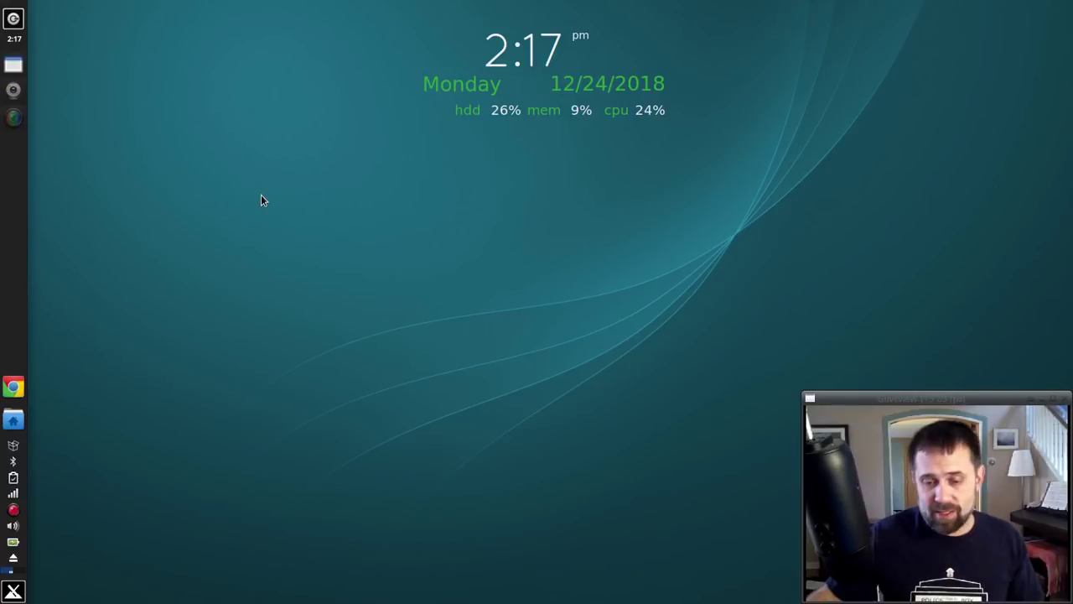
Step: Remove the Action Buttons item from the side panel and confirm the removal
{"action": "right_click", "coordinate": [14, 17]}
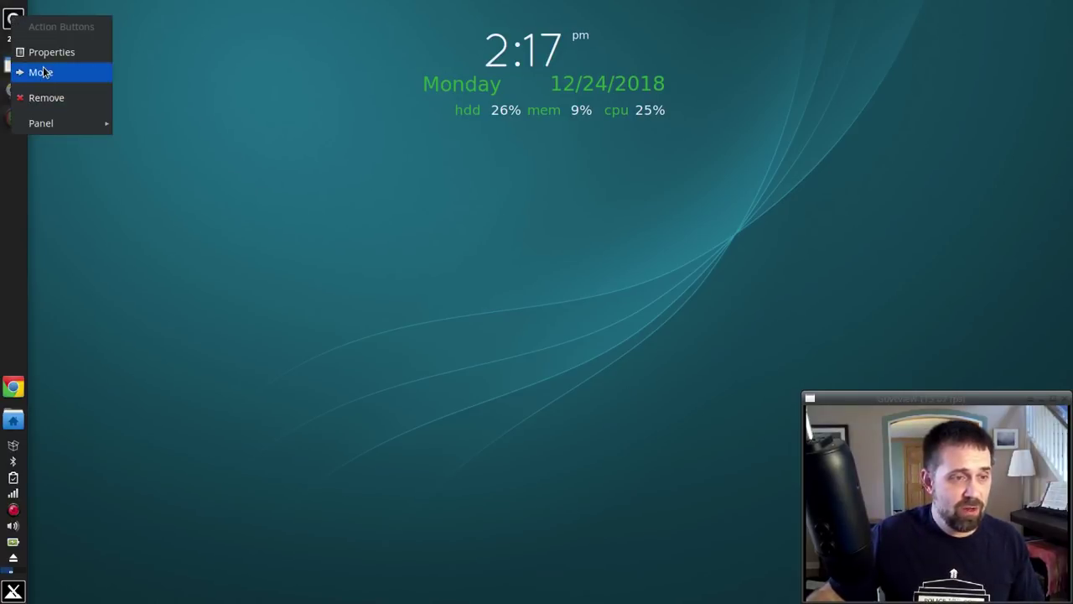
{"action": "left_click", "coordinate": [48, 96]}
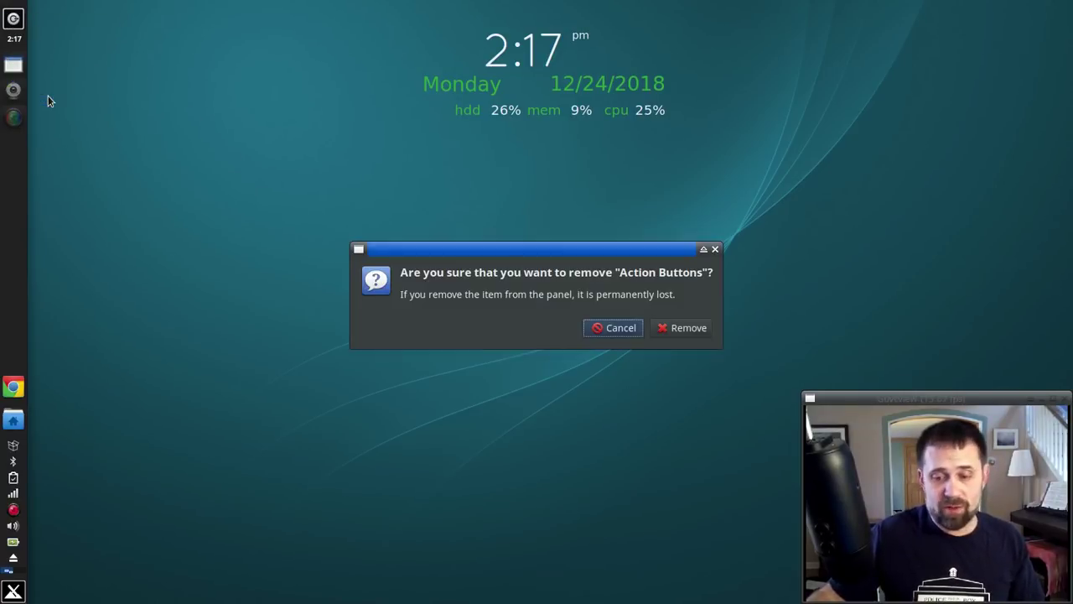
{"action": "left_click", "coordinate": [687, 327]}
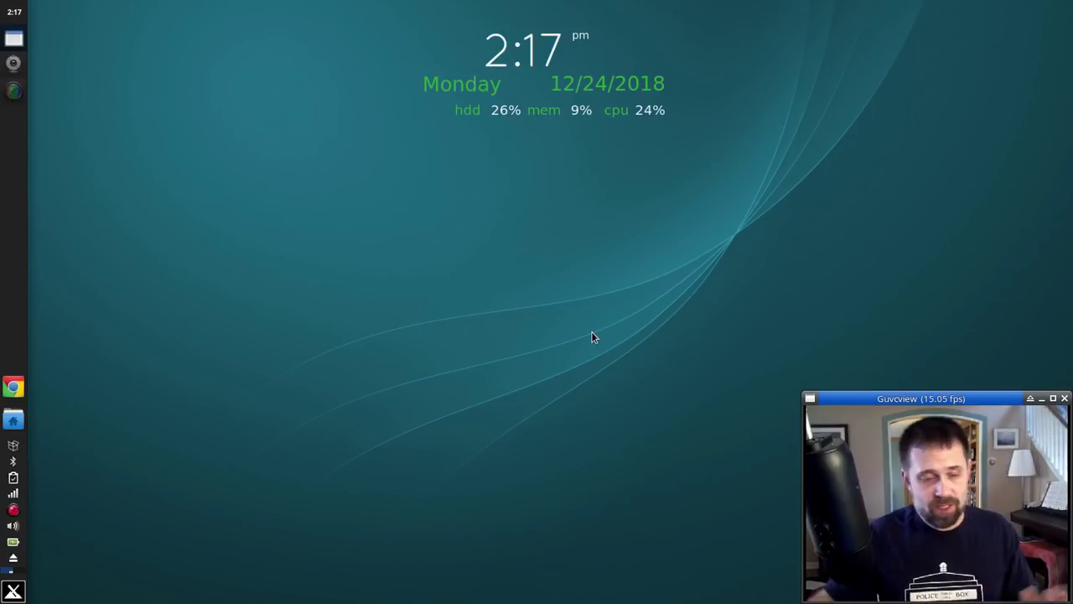
Step: Launch MX Tools from the menu and open Boot Options, authenticating with the root password
{"action": "left_click", "coordinate": [14, 592]}
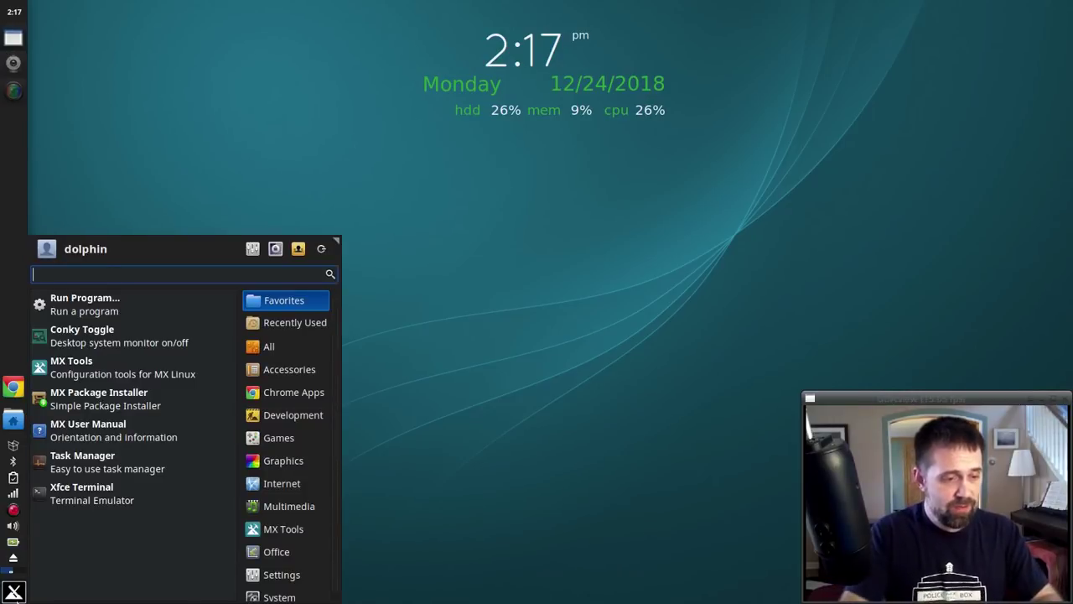
{"action": "key", "text": "Down"}
{"action": "key", "text": "Down"}
{"action": "key", "text": "Down"}
{"action": "key", "text": "Return"}
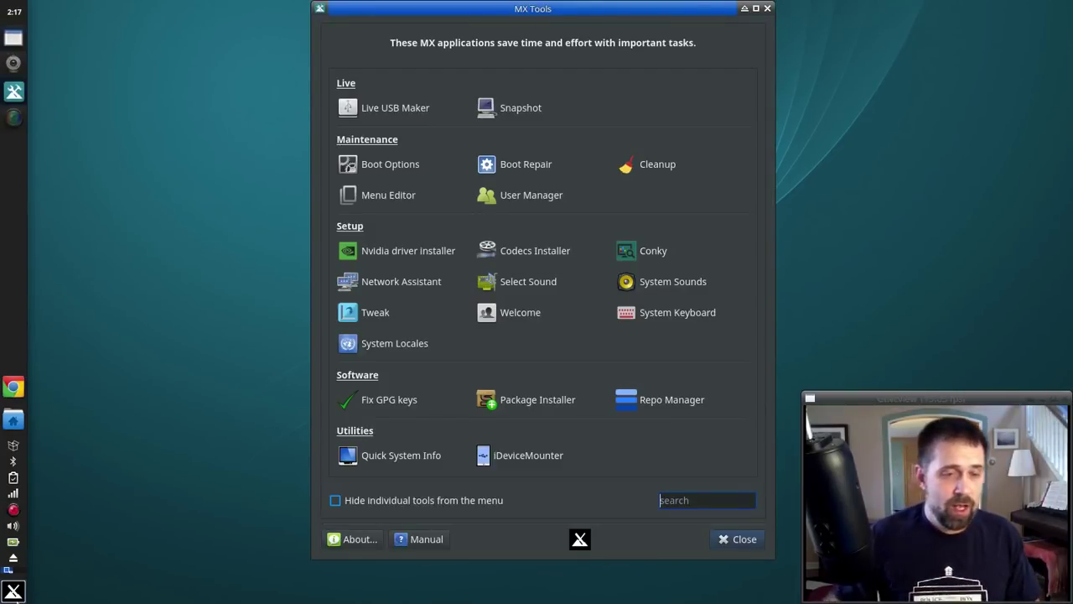
{"action": "left_click", "coordinate": [374, 168]}
{"action": "type", "text": "••••"}
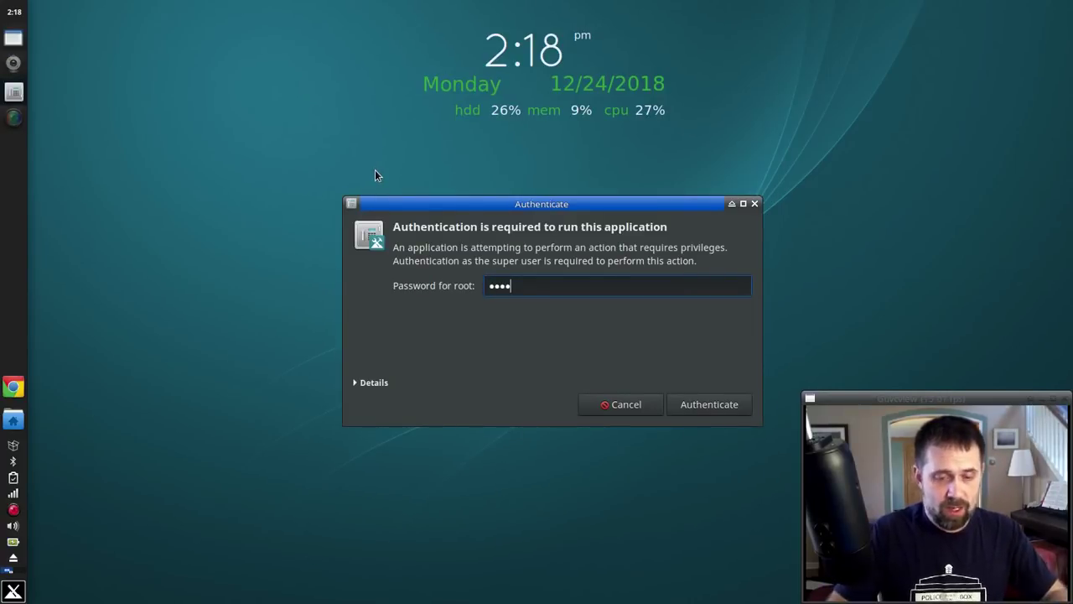
{"action": "key", "text": "Return"}
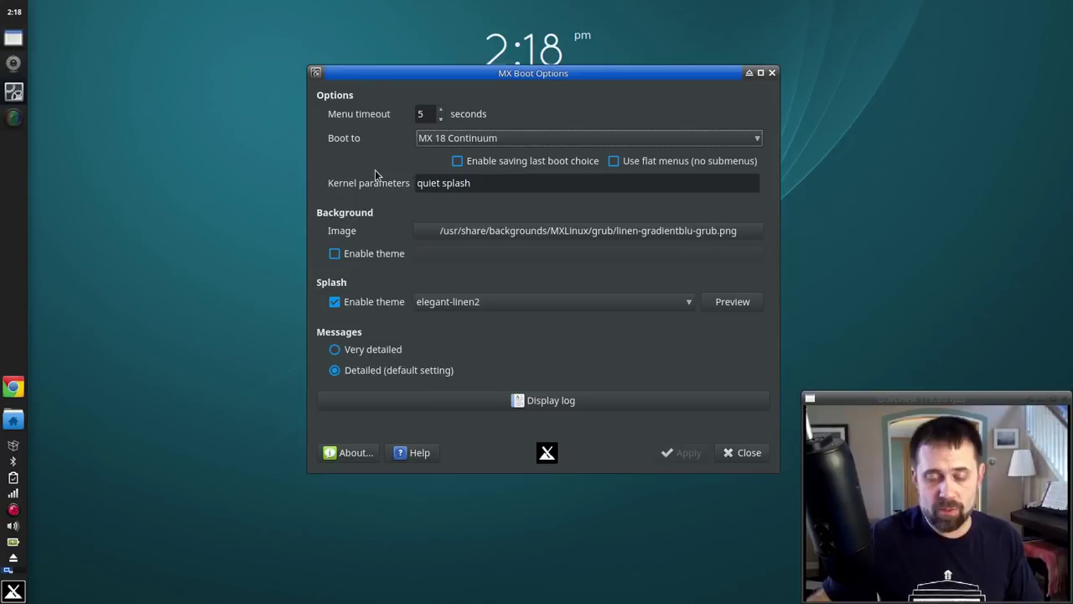
{"action": "left_click_drag", "start_coordinate": [473, 73], "coordinate": [412, 62]}
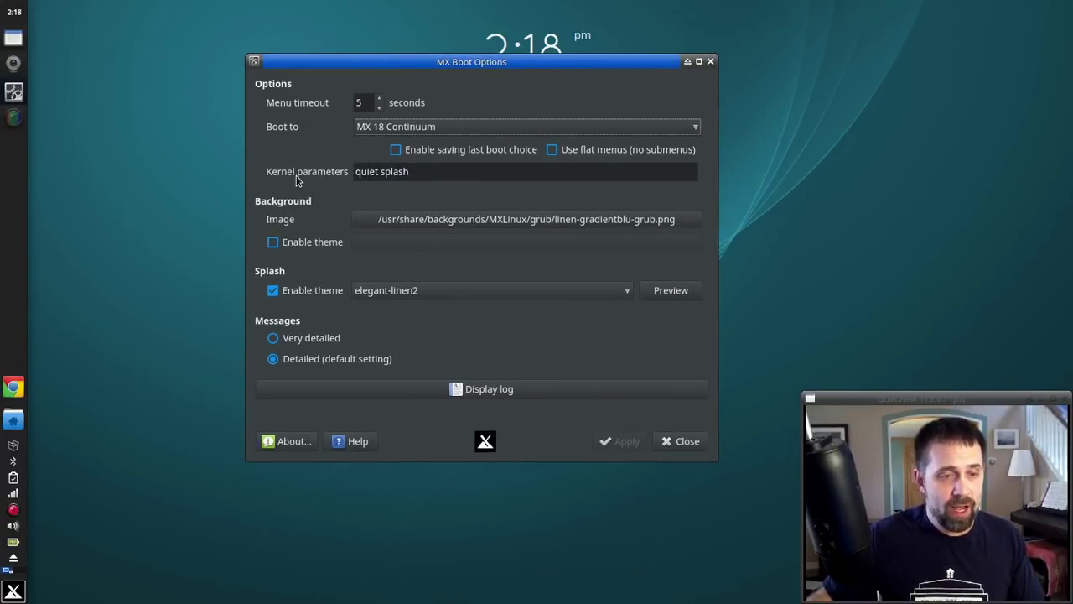
{"action": "left_click", "coordinate": [410, 172]}
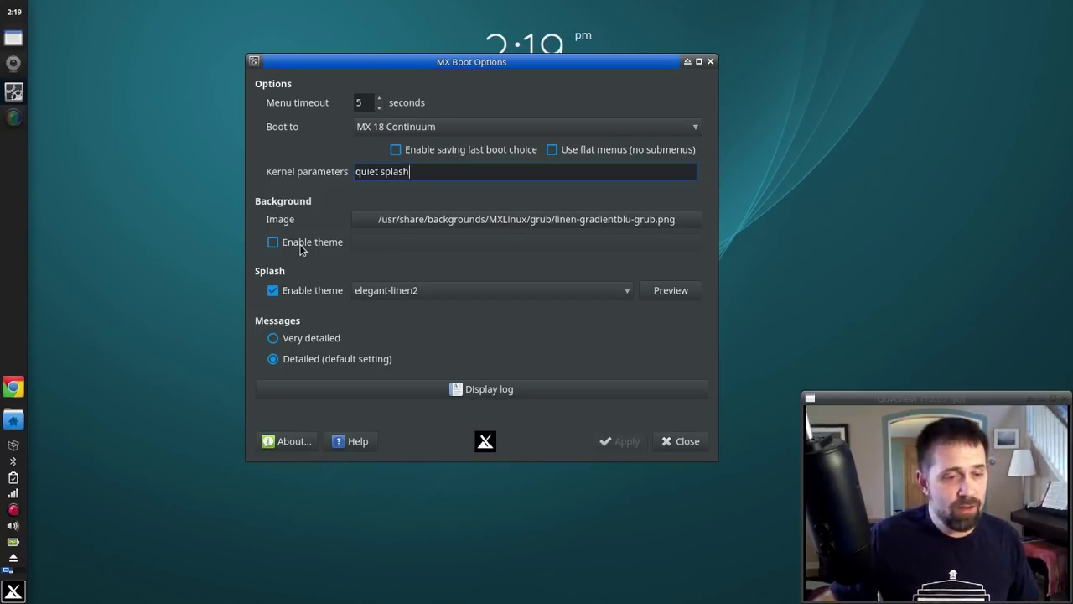
Step: Enable the GRUB background theme, browsing to the StylishDark_mx theme.txt file
{"action": "left_click", "coordinate": [302, 248]}
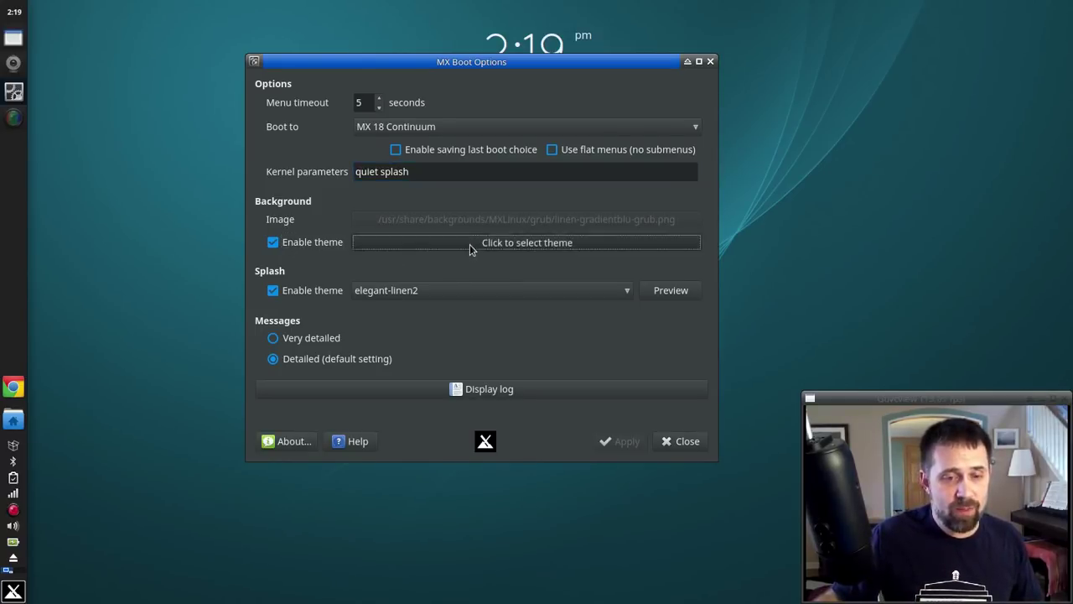
{"action": "left_click", "coordinate": [470, 244]}
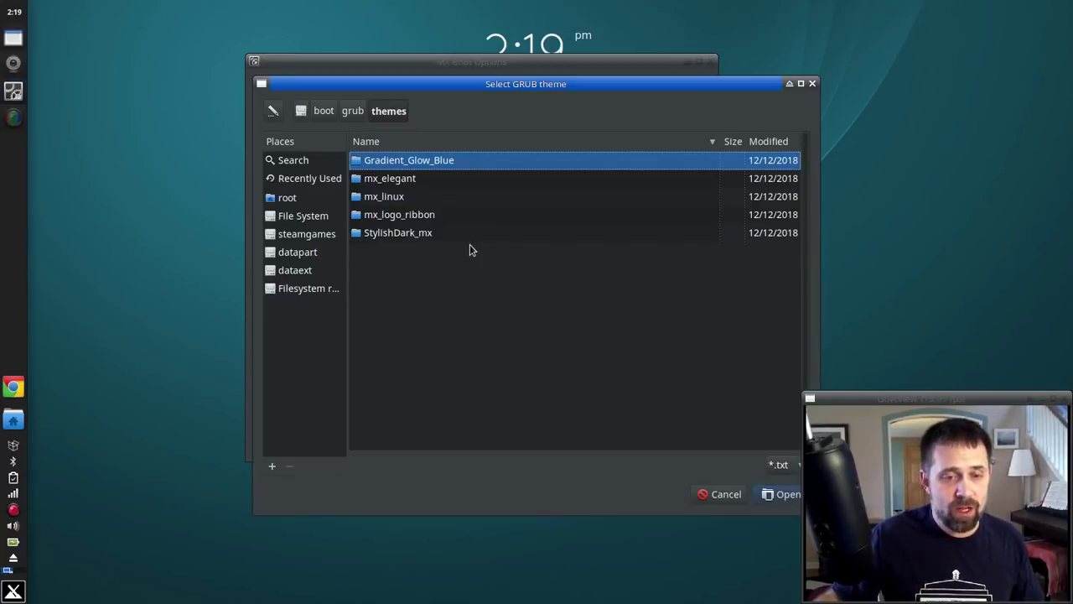
{"action": "double_click", "coordinate": [405, 234]}
{"action": "left_click", "coordinate": [395, 179]}
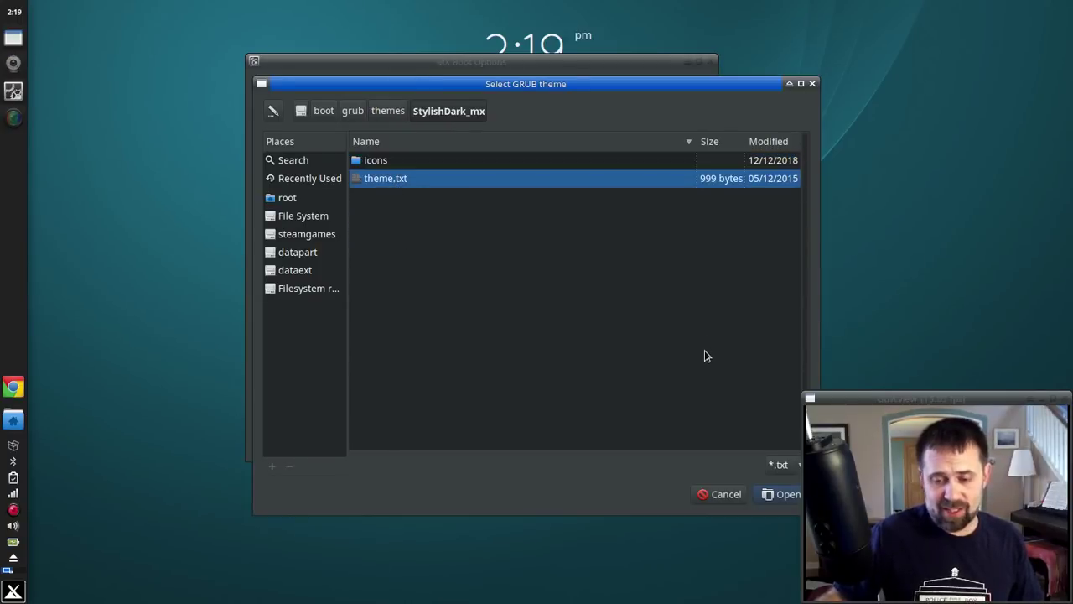
{"action": "left_click", "coordinate": [726, 493]}
Step: Turn off the splash theme and keep MX 18 Continuum as the boot entry
{"action": "left_click", "coordinate": [273, 290]}
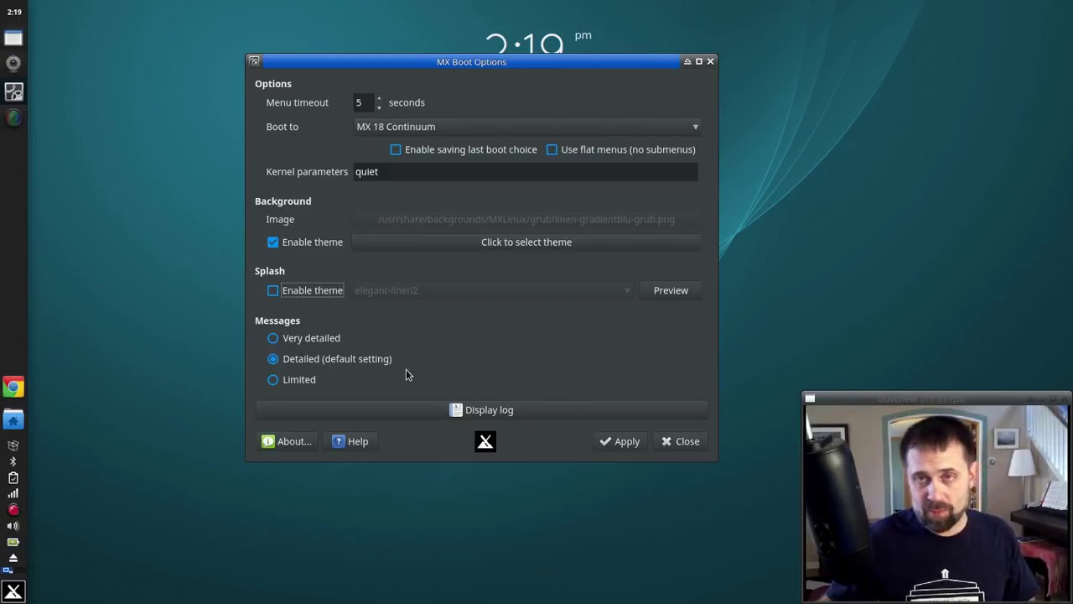
{"action": "left_click", "coordinate": [461, 130]}
{"action": "left_click", "coordinate": [461, 130]}
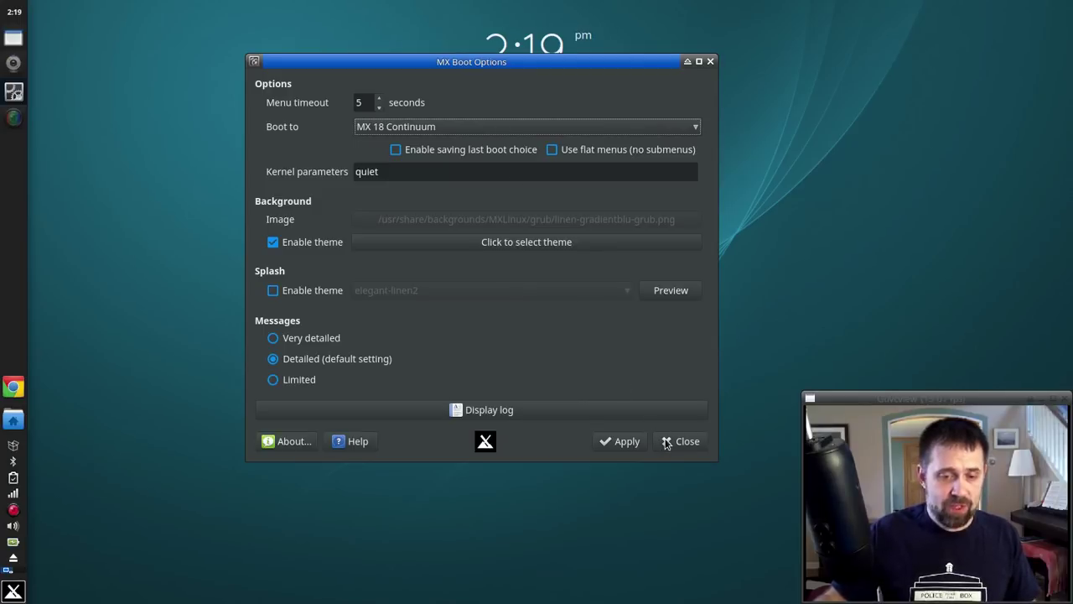
{"action": "left_click", "coordinate": [426, 127]}
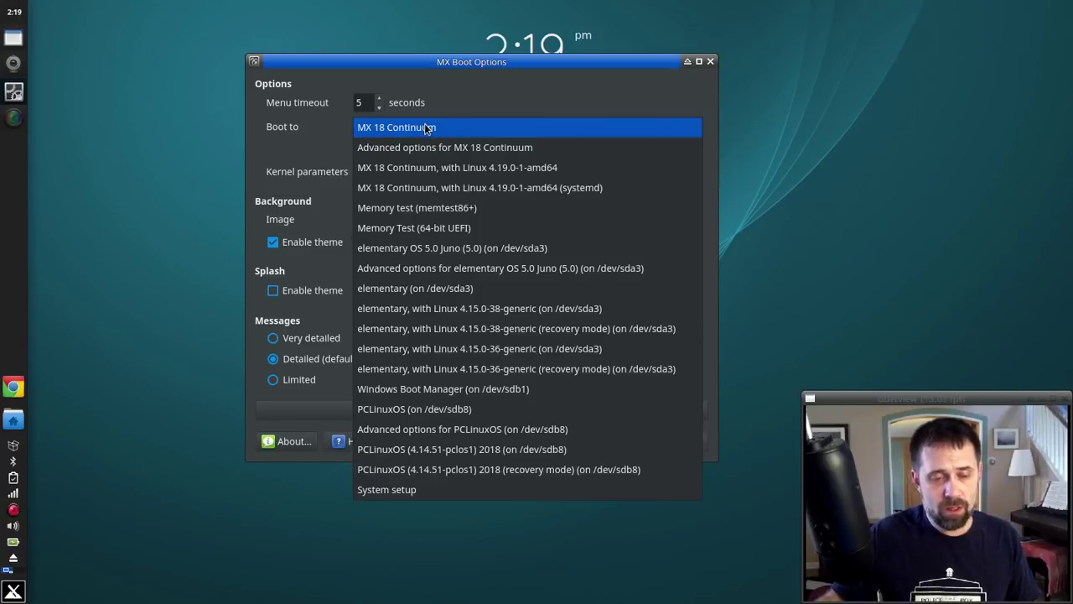
Step: Close the Boot to list with MX 18 Continuum still selected
{"action": "left_click", "coordinate": [424, 126]}
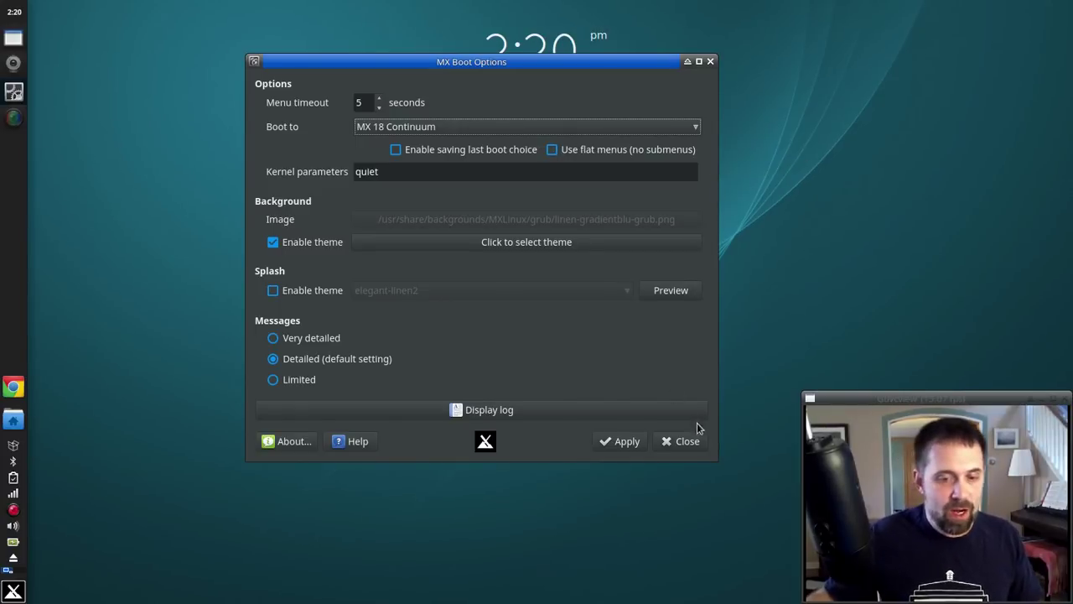
Step: Close the MX Boot Options window, keeping its current settings
{"action": "left_click", "coordinate": [688, 444]}
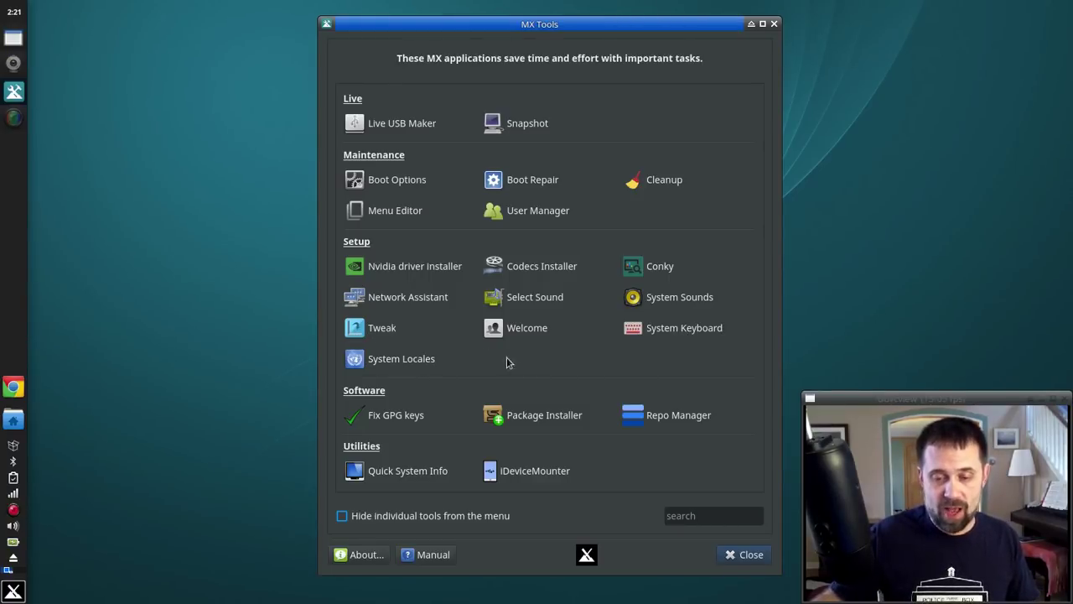
Step: Launch System Keyboard as root and confirm the model is Generic 105-key (Intl) PC
{"action": "left_click", "coordinate": [652, 344]}
{"action": "type", "text": "root"}
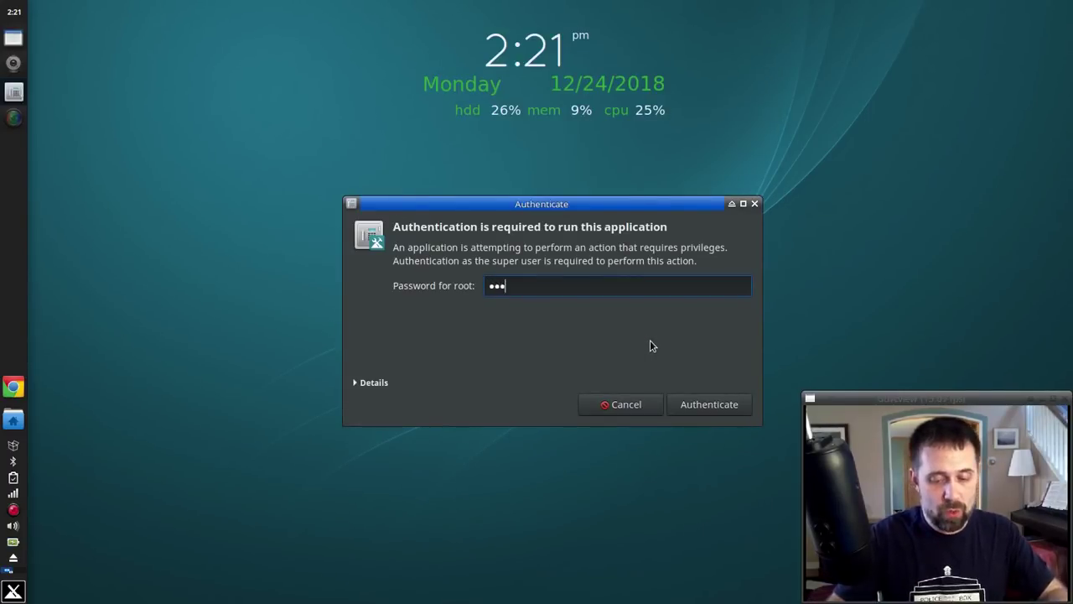
{"action": "key", "text": "Return"}
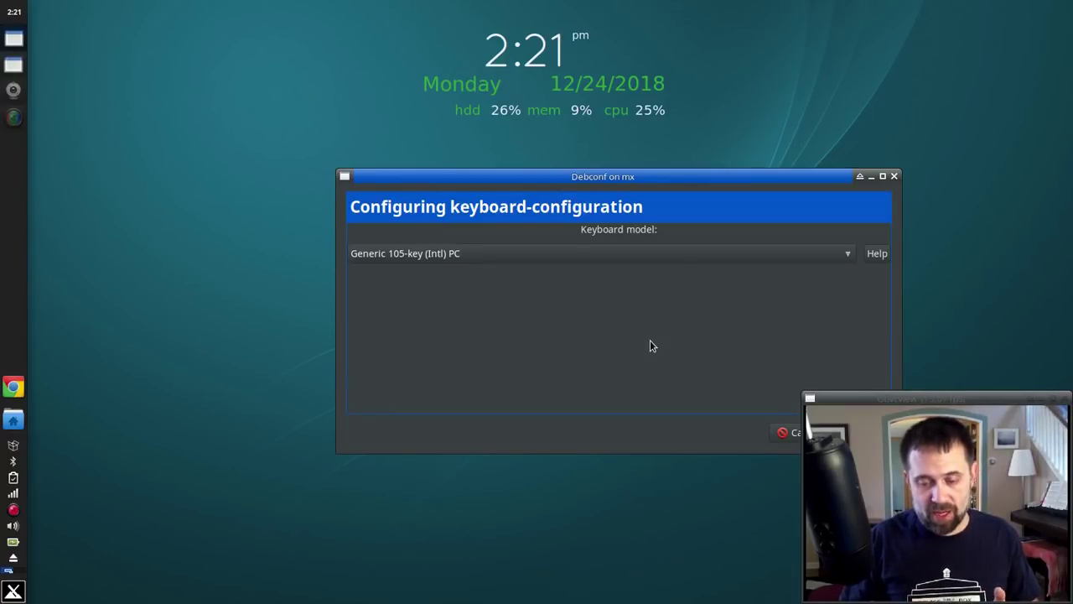
{"action": "left_click", "coordinate": [599, 251]}
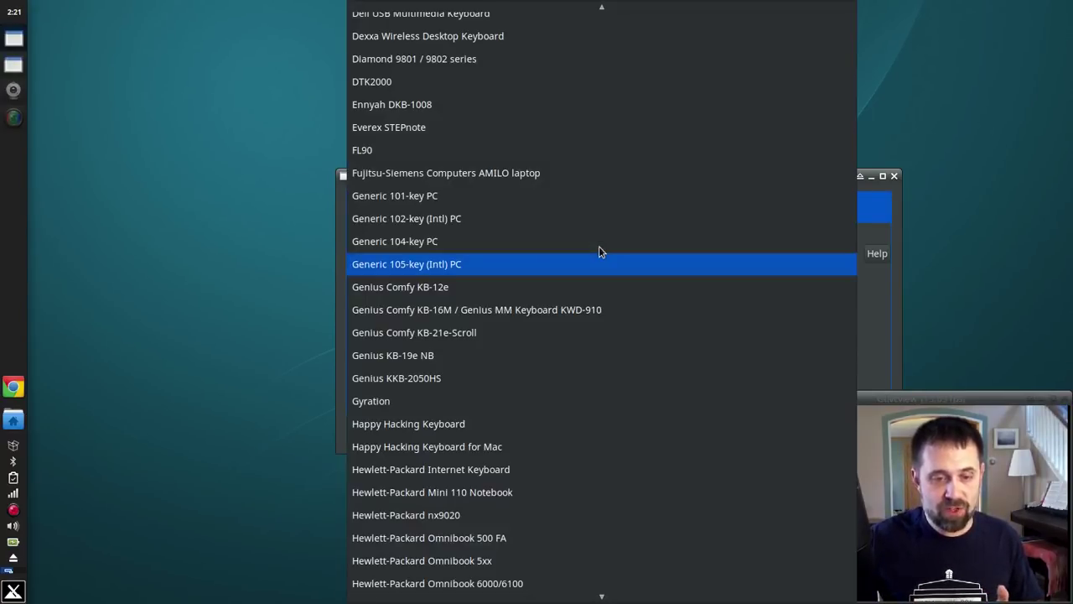
{"action": "left_click", "coordinate": [152, 247]}
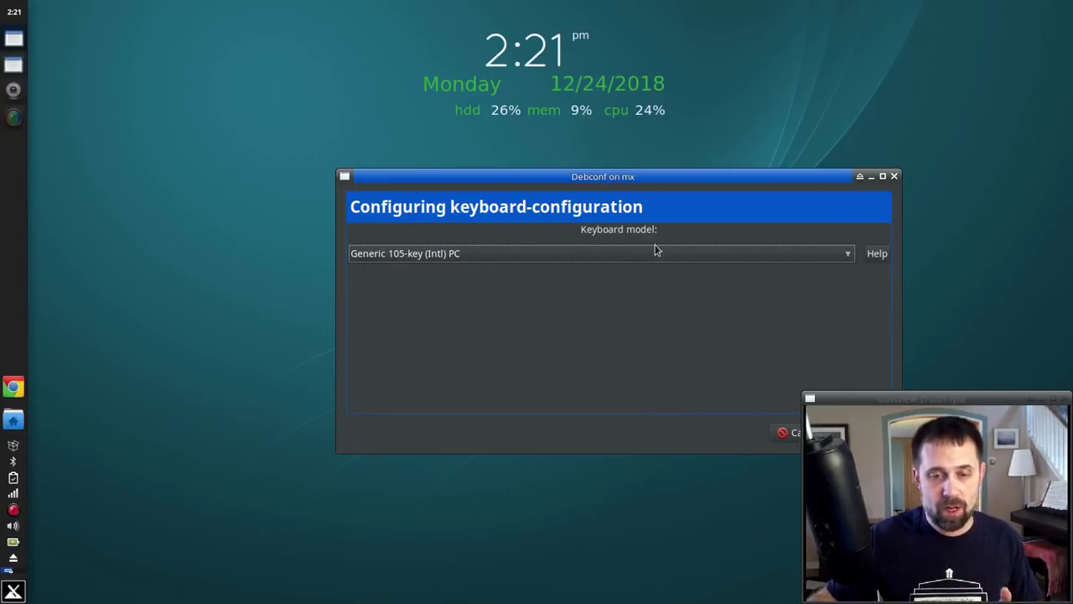
Step: Move the keyboard window aside, then cancel the configuration and dismiss the notice
{"action": "left_click_drag", "start_coordinate": [643, 175], "coordinate": [431, 100]}
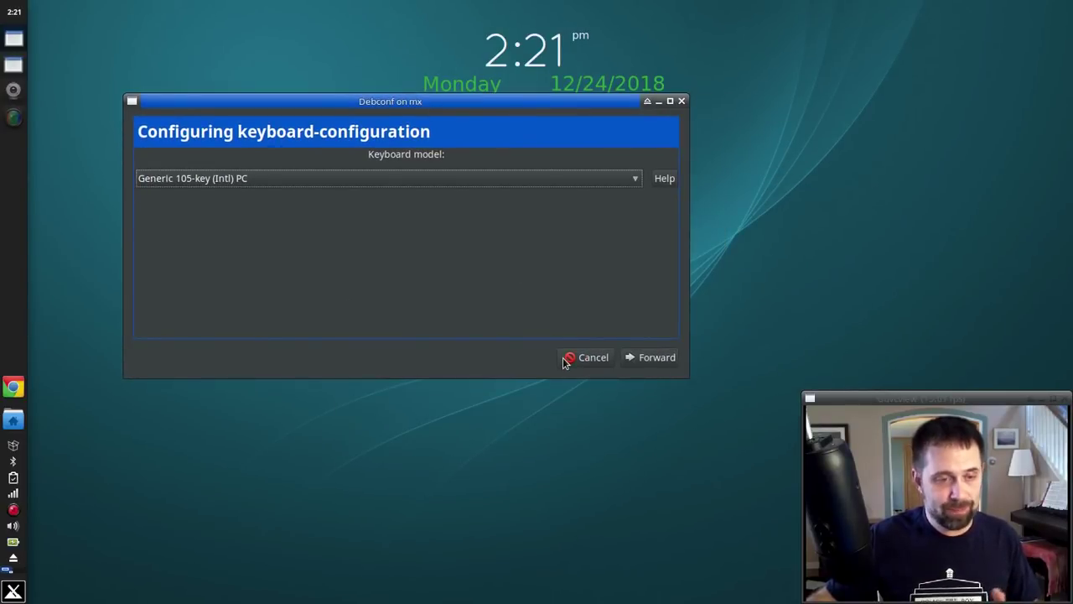
{"action": "left_click", "coordinate": [568, 358]}
{"action": "left_click", "coordinate": [817, 433]}
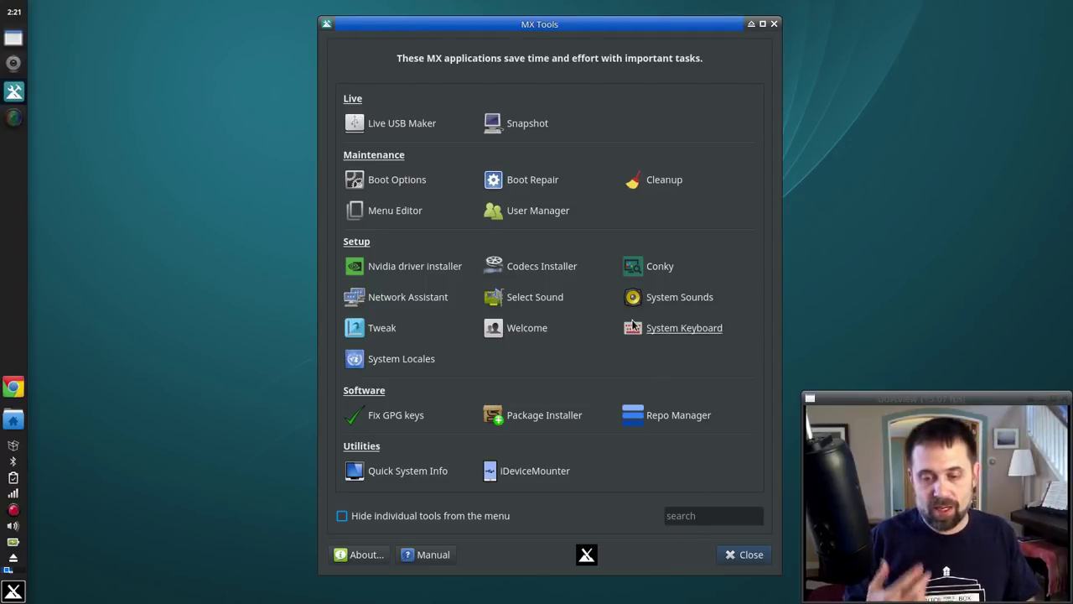
Step: Launch System Locales from MX Tools and authenticate with the root password
{"action": "left_click", "coordinate": [386, 365]}
{"action": "type", "text": "p***"}
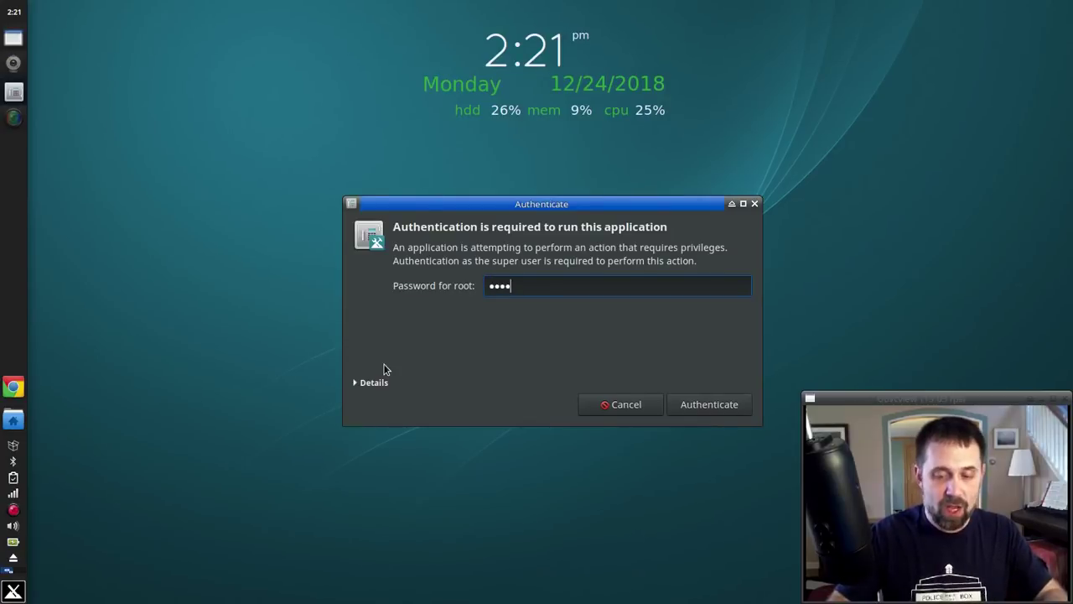
{"action": "key", "text": "Return"}
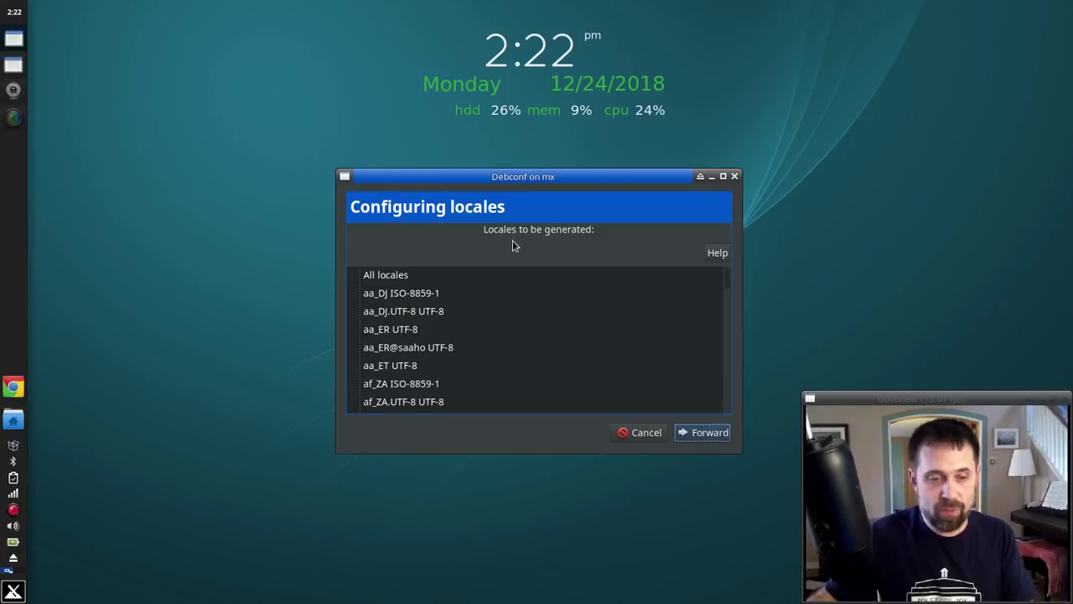
Step: Scroll through the locales to be generated, then cancel the Configuring locales dialog unchanged
{"action": "scroll", "coordinate": [419, 331], "scroll_direction": "down", "scroll_amount": 3}
{"action": "scroll", "coordinate": [415, 332], "scroll_direction": "down", "scroll_amount": 12}
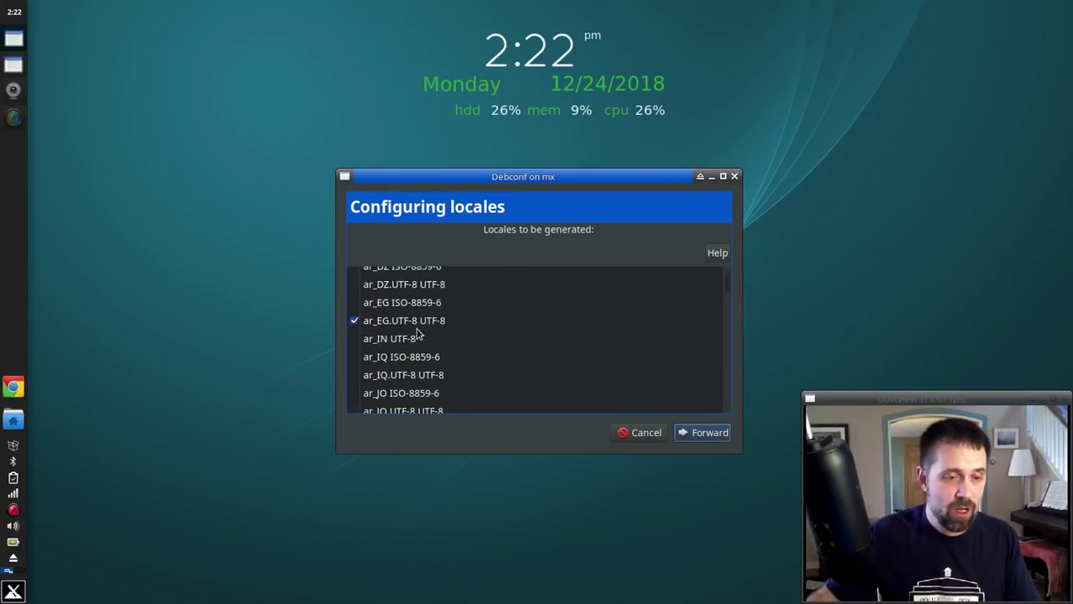
{"action": "scroll", "coordinate": [409, 333], "scroll_direction": "down", "scroll_amount": 10}
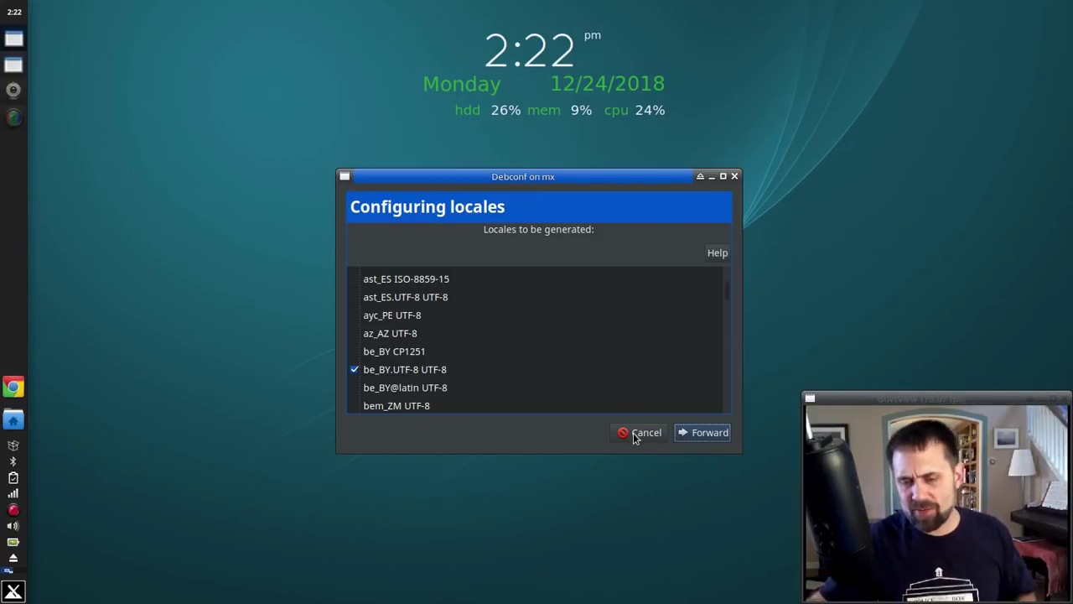
{"action": "left_click", "coordinate": [634, 434]}
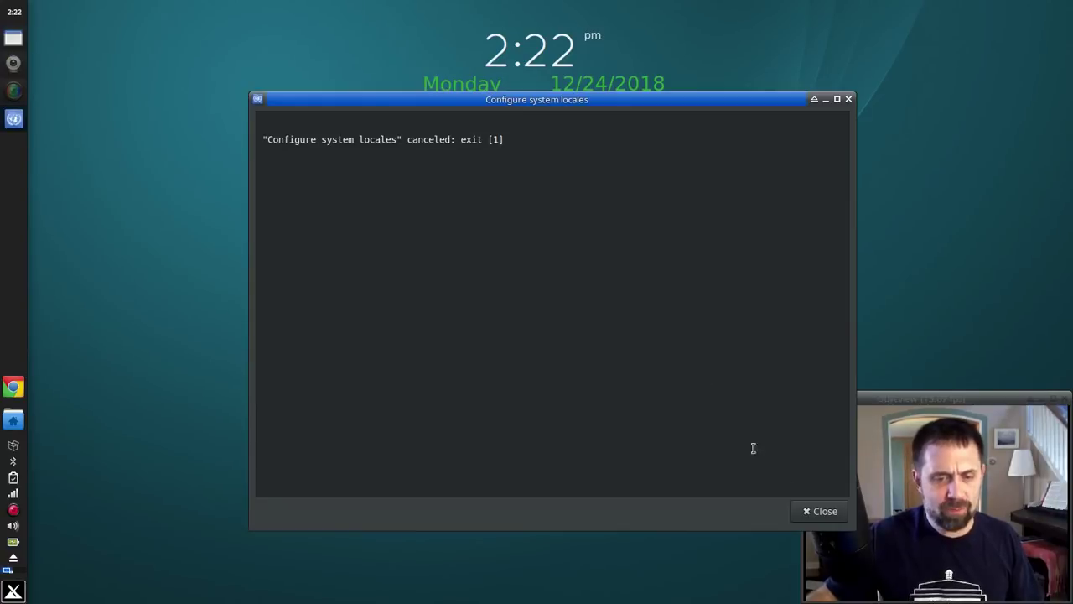
Step: Dismiss the locale cancellation notice and launch MX Package Installer, entering the root password
{"action": "left_click", "coordinate": [825, 519]}
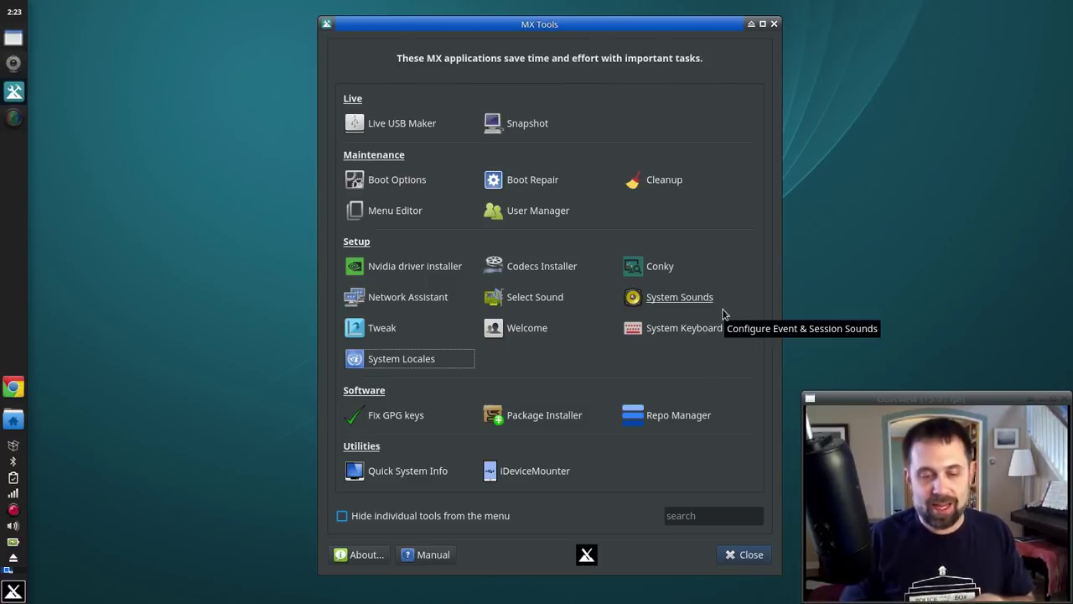
{"action": "left_click", "coordinate": [549, 416]}
{"action": "type", "text": "root"}
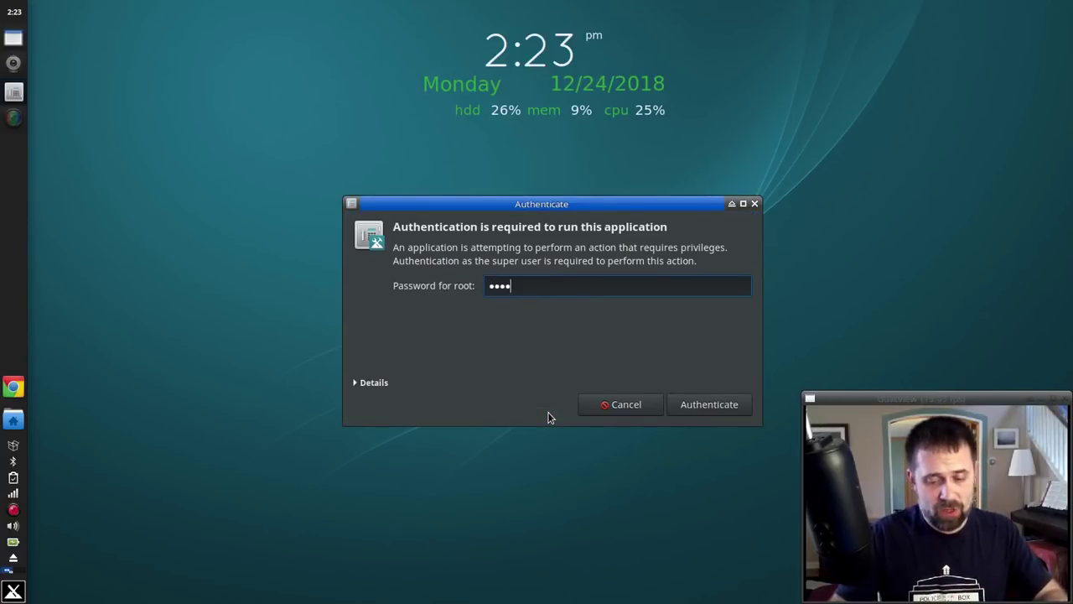
{"action": "key", "text": "Return"}
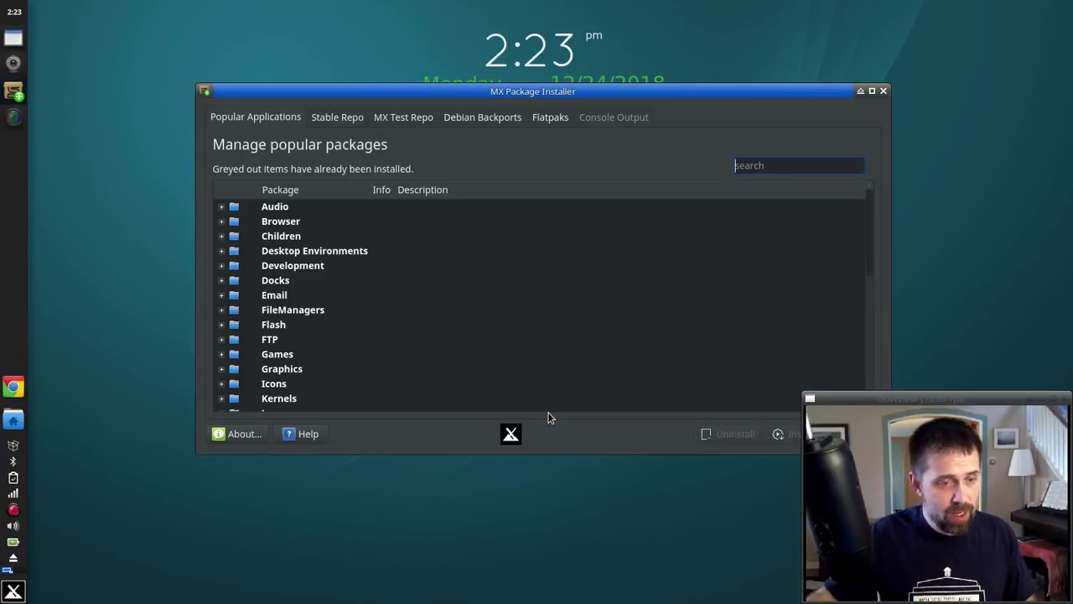
{"action": "scroll", "coordinate": [289, 314], "scroll_direction": "down", "scroll_amount": 6}
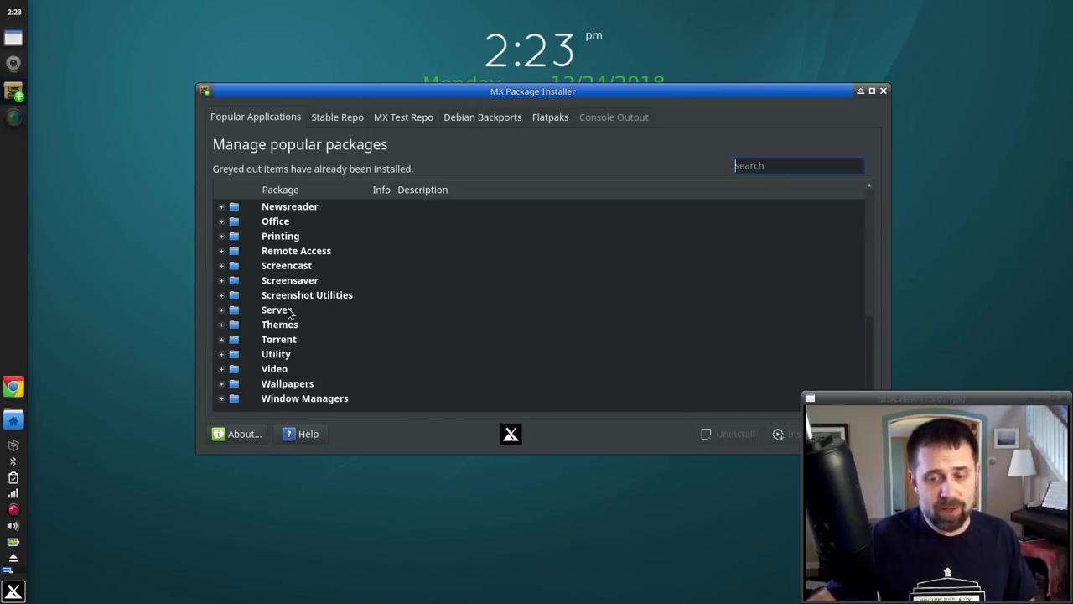
{"action": "left_click", "coordinate": [222, 354]}
{"action": "scroll", "coordinate": [224, 356], "scroll_direction": "down", "scroll_amount": 2}
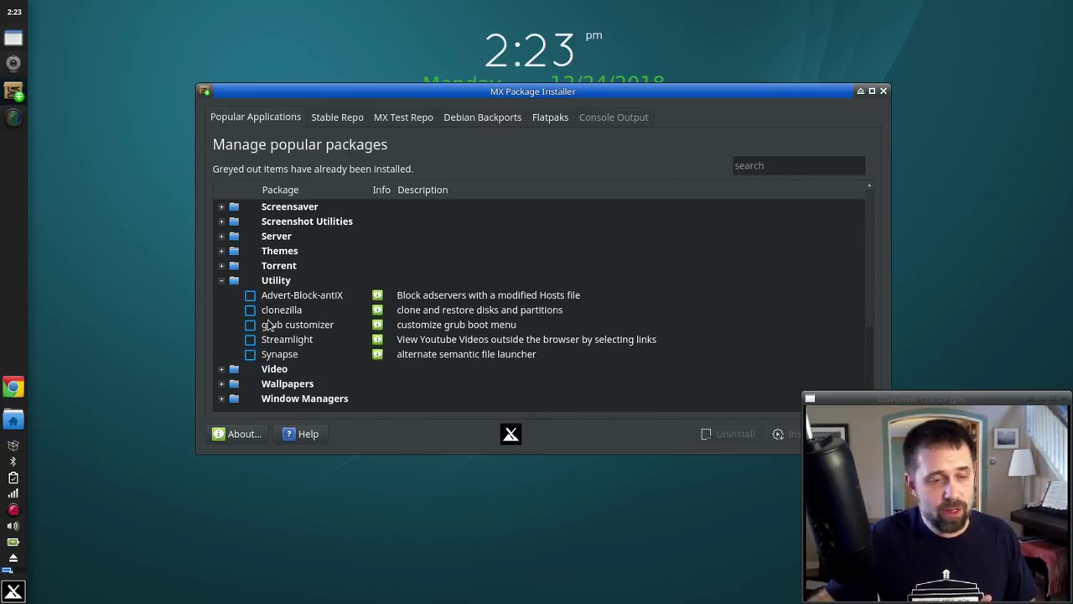
{"action": "left_click", "coordinate": [221, 280]}
{"action": "scroll", "coordinate": [268, 318], "scroll_direction": "up", "scroll_amount": 6}
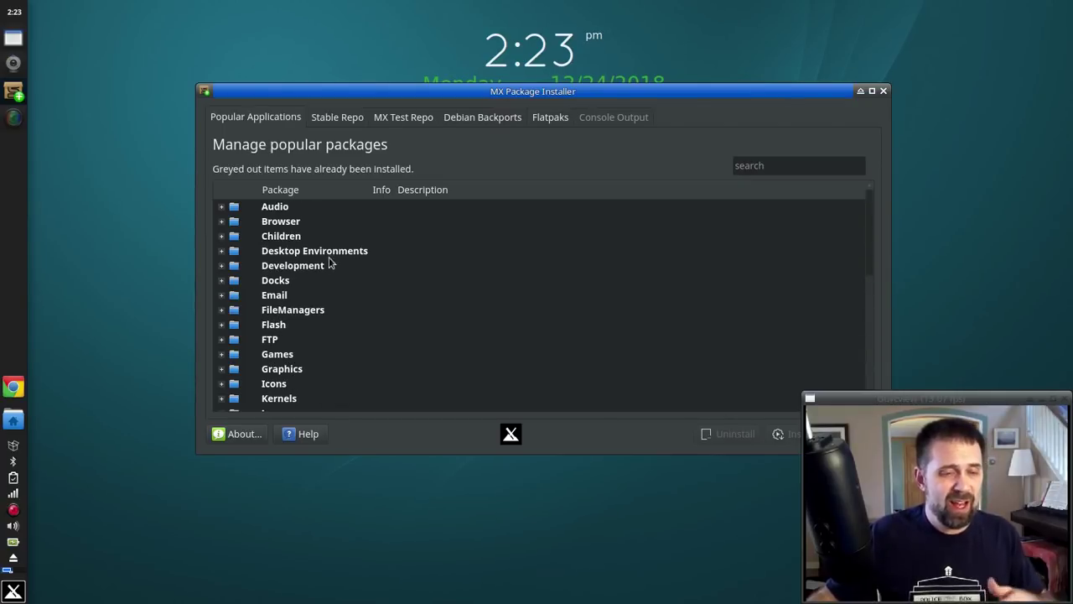
{"action": "left_click", "coordinate": [764, 166]}
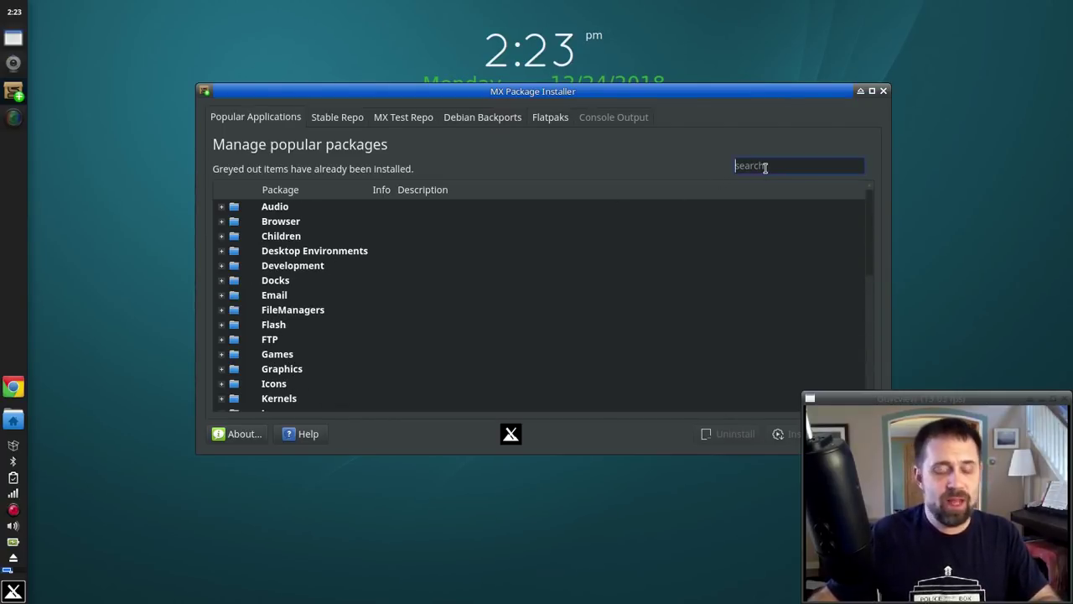
{"action": "scroll", "coordinate": [466, 284], "scroll_direction": "down", "scroll_amount": 3}
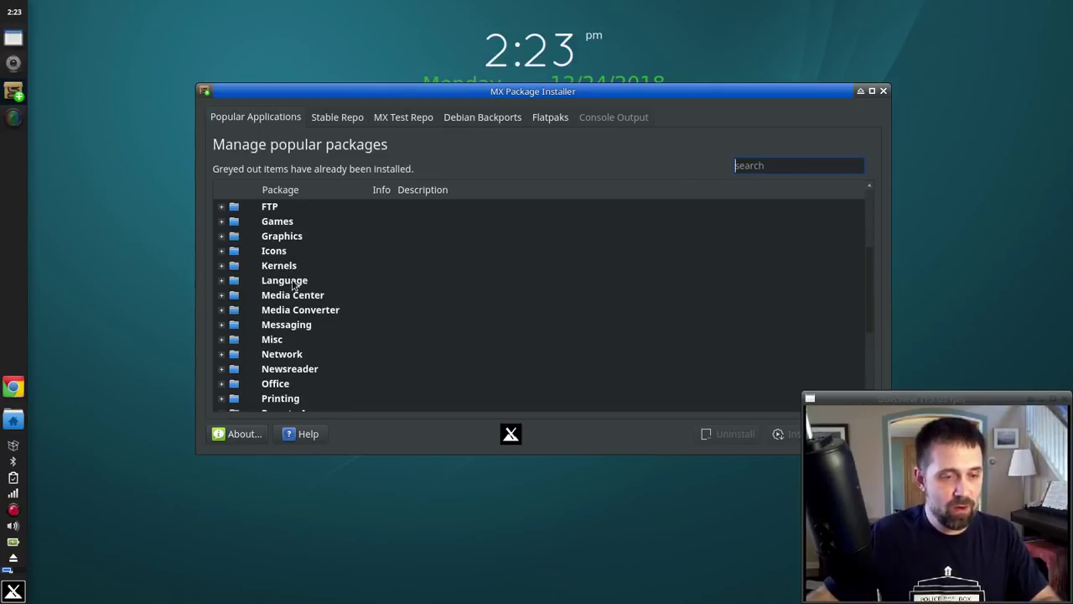
{"action": "left_click", "coordinate": [223, 341]}
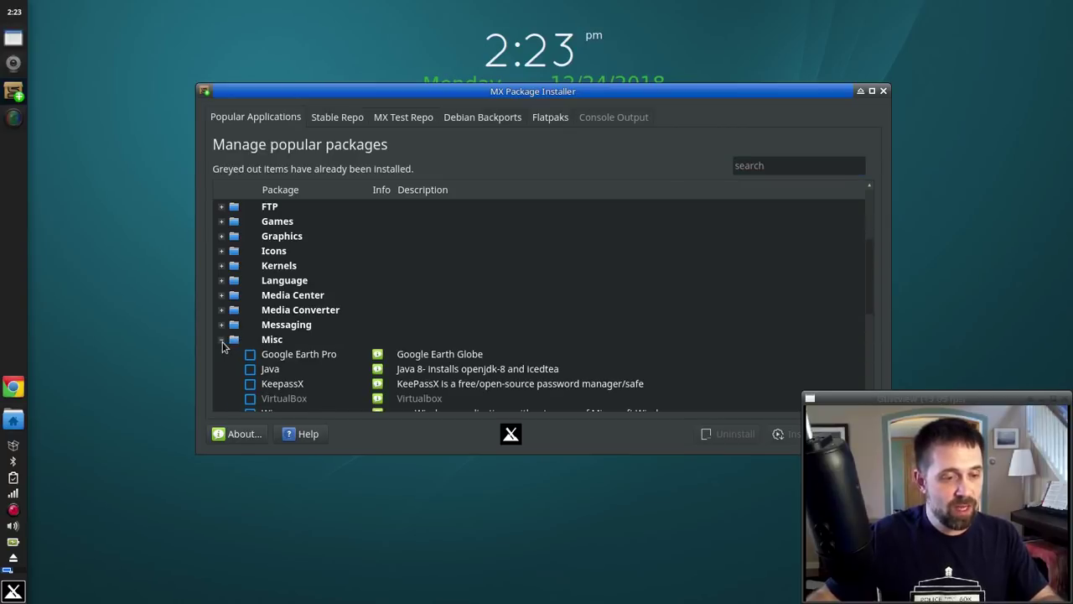
{"action": "left_click", "coordinate": [222, 341]}
{"action": "scroll", "coordinate": [223, 341], "scroll_direction": "down", "scroll_amount": 3}
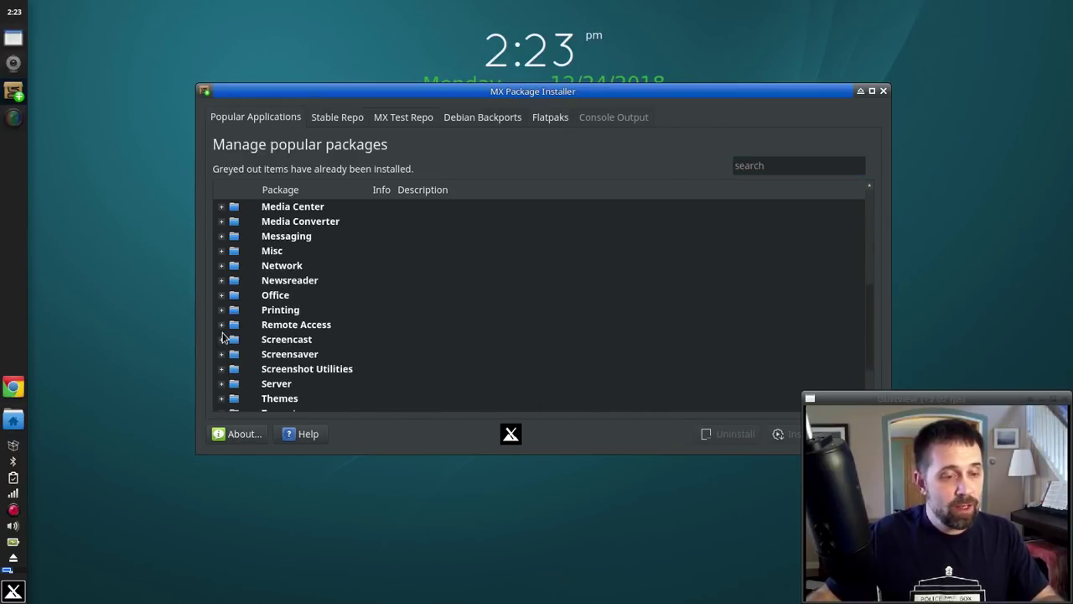
{"action": "left_click", "coordinate": [222, 354]}
{"action": "scroll", "coordinate": [486, 291], "scroll_direction": "down", "scroll_amount": 2}
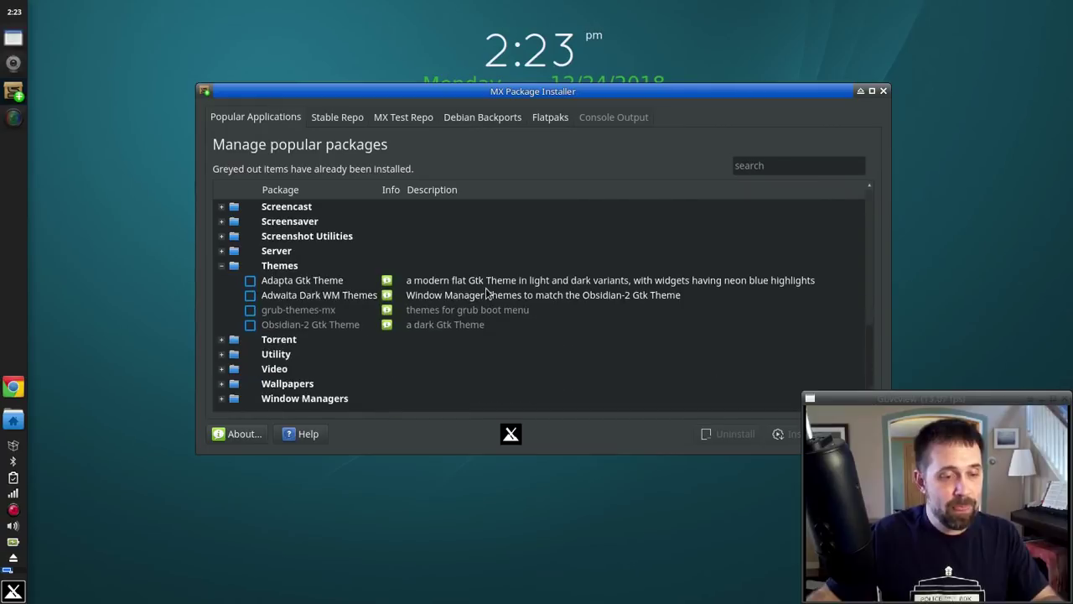
{"action": "left_click", "coordinate": [278, 311]}
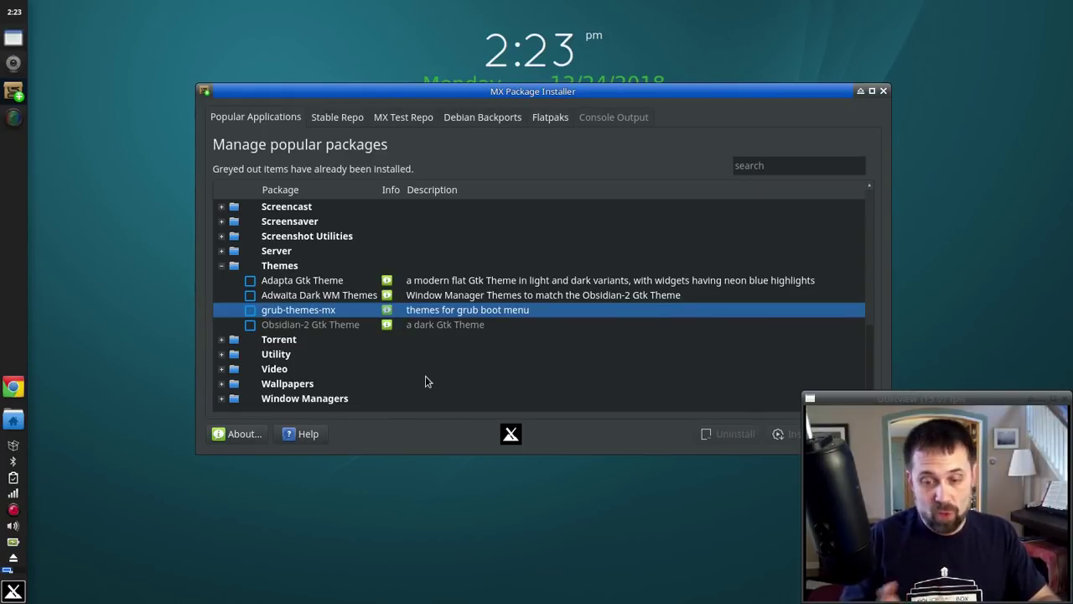
{"action": "left_click", "coordinate": [221, 266]}
{"action": "key", "text": "Home"}
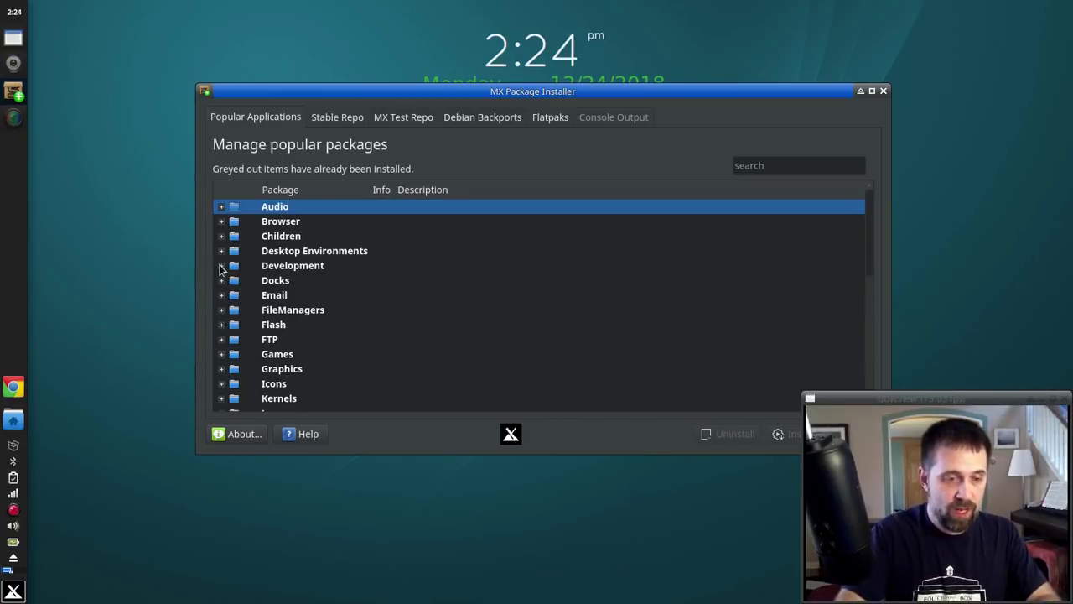
Step: Filter the popular packages by 'mx' and scroll through the matching kernels, themes and wallpapers
{"action": "left_click", "coordinate": [783, 164]}
{"action": "type", "text": "artwr"}
{"action": "key", "text": "BackSpace"}
{"action": "key", "text": "BackSpace"}
{"action": "type", "text": "wor"}
{"action": "key", "text": "BackSpace"}
{"action": "key", "text": "BackSpace"}
{"action": "key", "text": "BackSpace"}
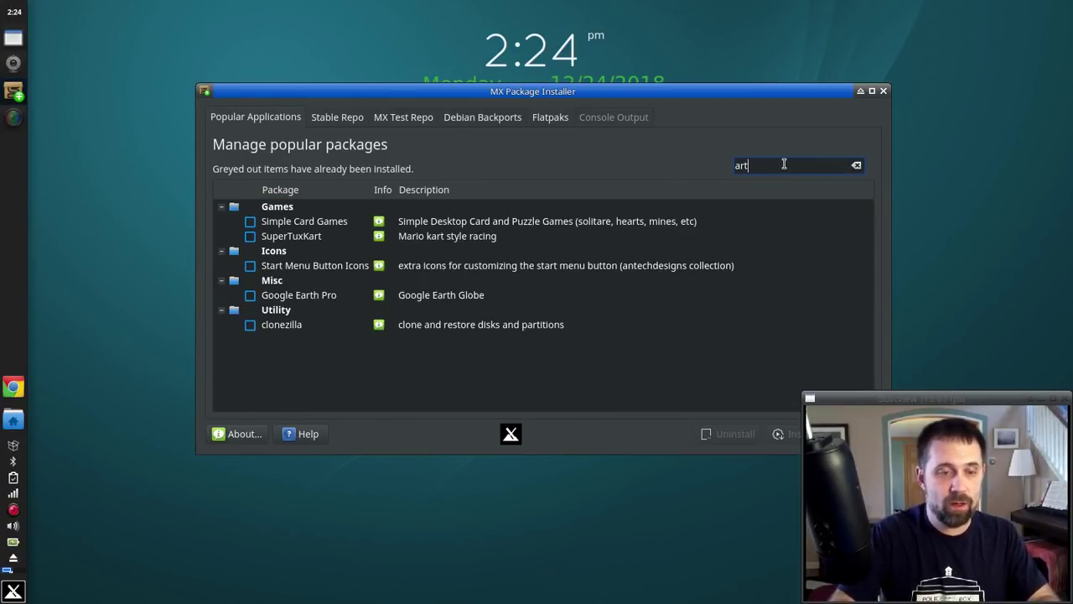
{"action": "left_click_drag", "start_coordinate": [784, 164], "coordinate": [701, 165]}
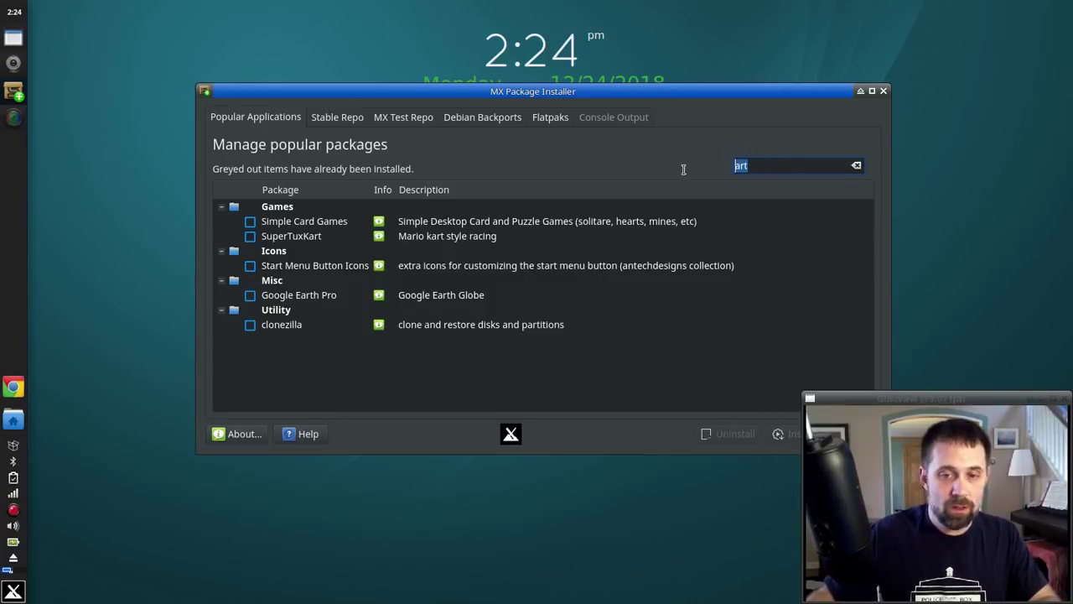
{"action": "type", "text": "xm1"}
{"action": "key", "text": "BackSpace"}
{"action": "key", "text": "BackSpace"}
{"action": "key", "text": "BackSpace"}
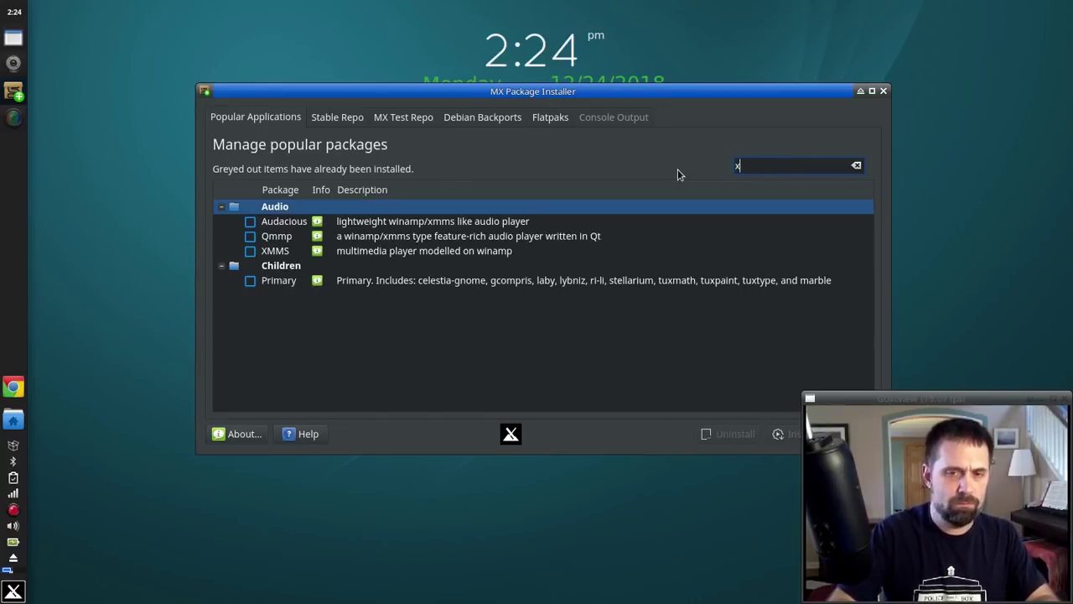
{"action": "type", "text": "mx"}
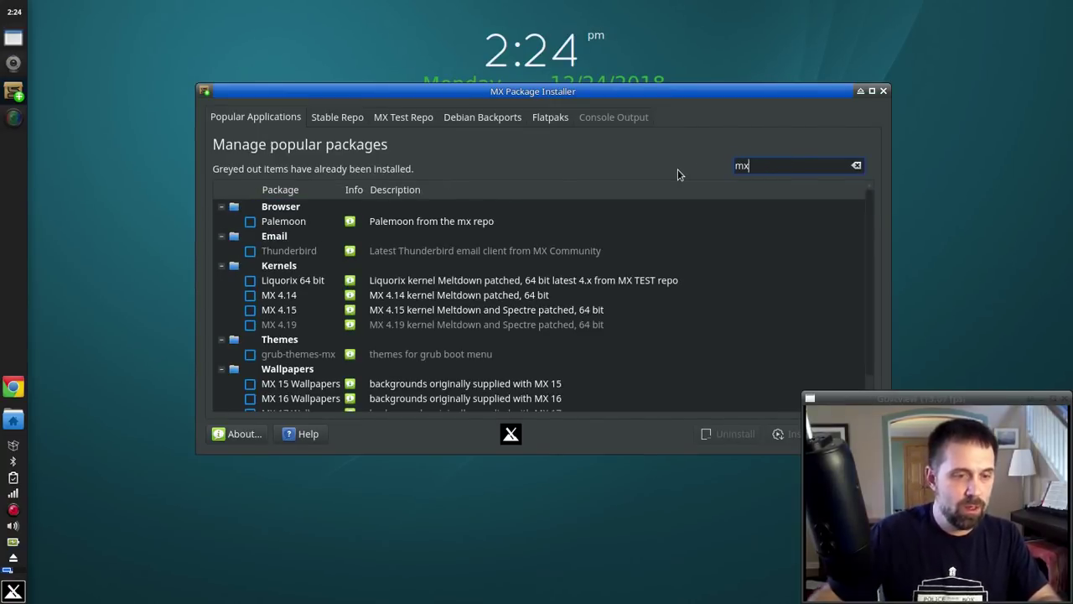
{"action": "scroll", "coordinate": [342, 284], "scroll_direction": "down", "scroll_amount": 1}
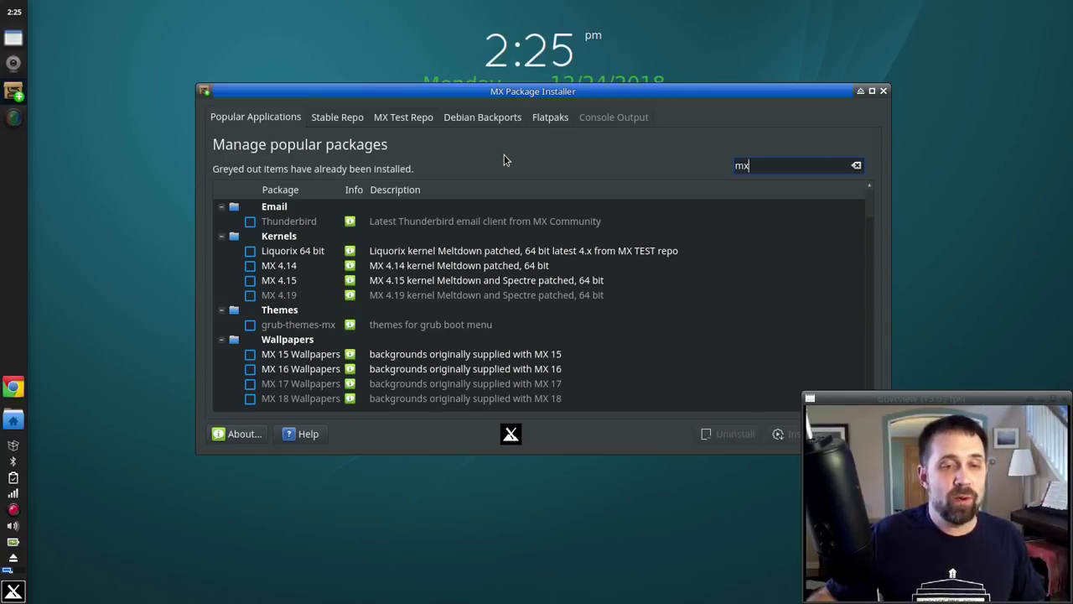
Step: Open the Flatpaks tab, authenticating with the administrator password
{"action": "left_click", "coordinate": [552, 120]}
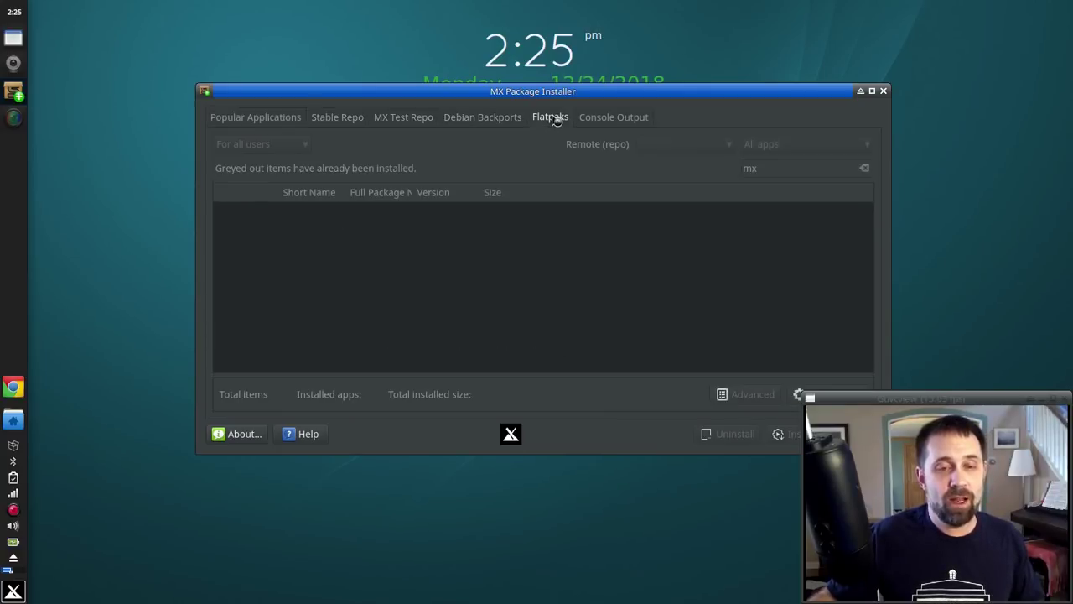
{"action": "type", "text": "•••"}
{"action": "key", "text": "Return"}
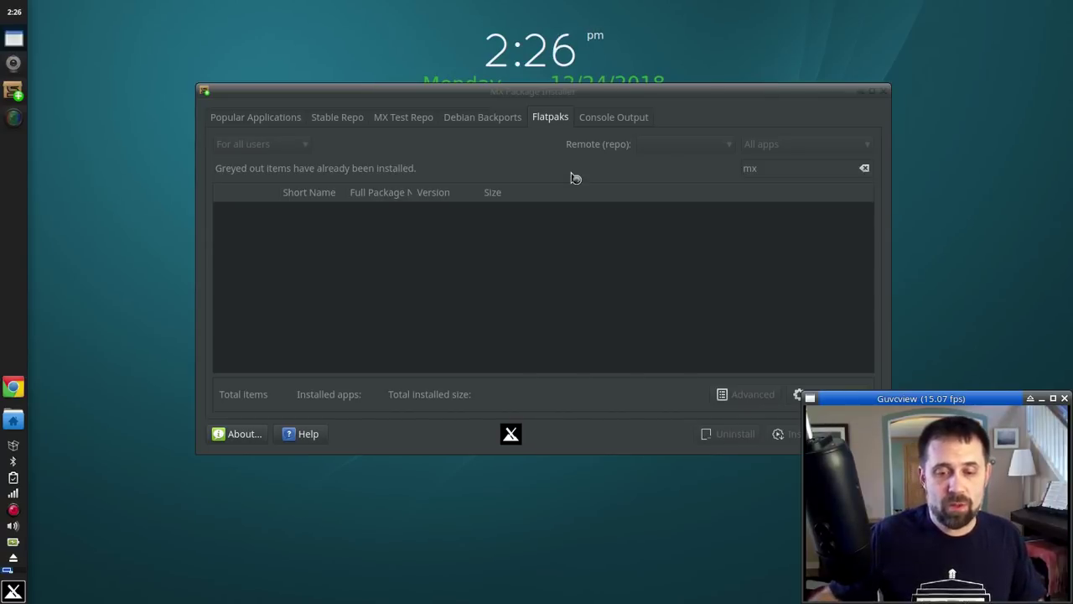
Step: Search the Flathub list for 'mx', then clear the search to show all 500 apps
{"action": "left_click_drag", "start_coordinate": [567, 93], "coordinate": [472, 95]}
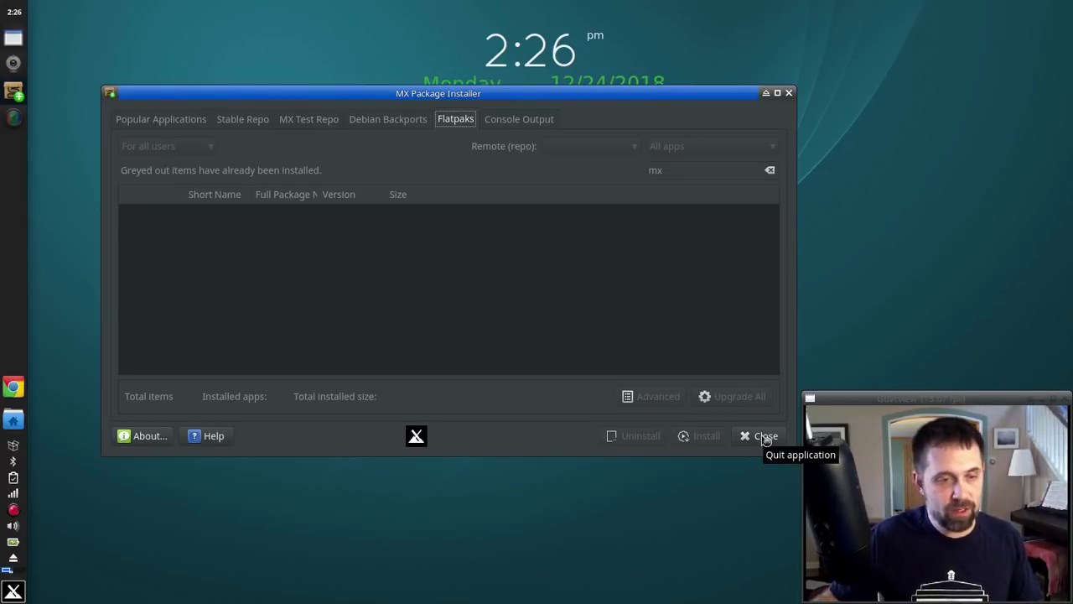
{"action": "left_click", "coordinate": [762, 436]}
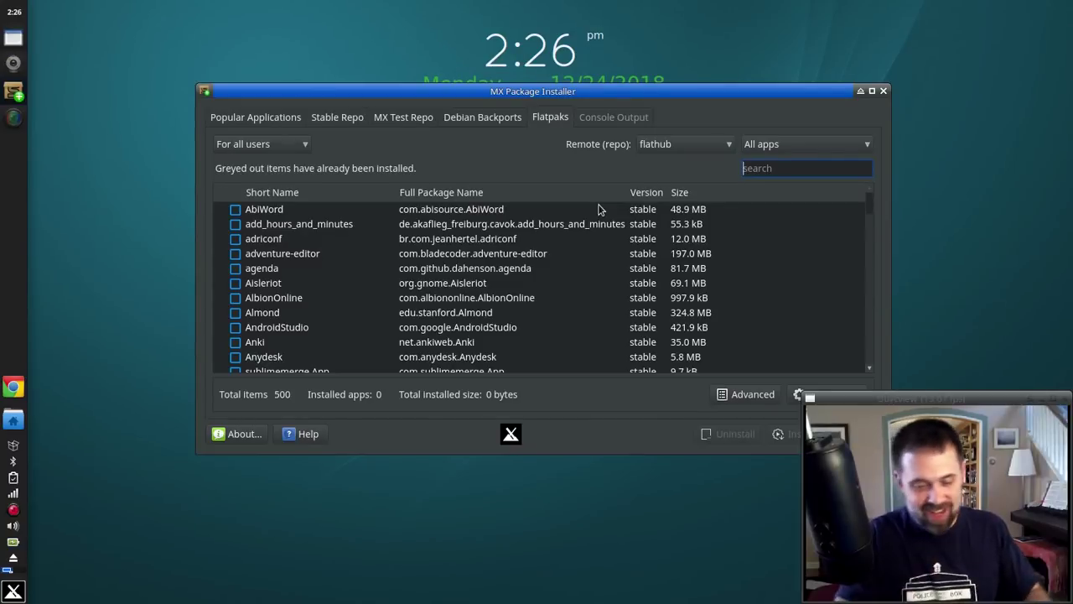
{"action": "type", "text": "mx"}
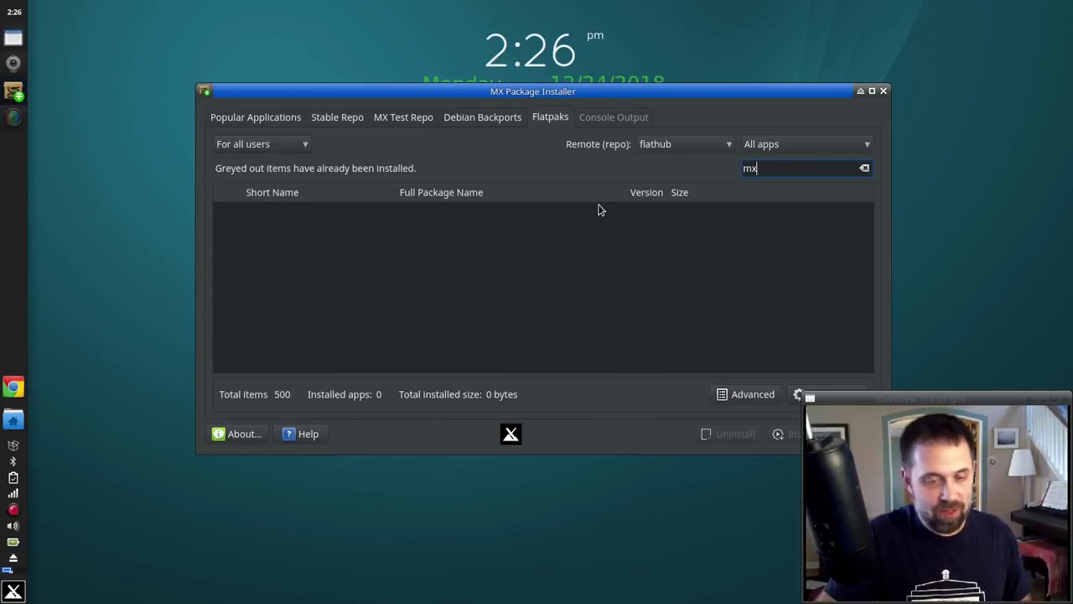
{"action": "key", "text": "BackSpace"}
{"action": "key", "text": "BackSpace"}
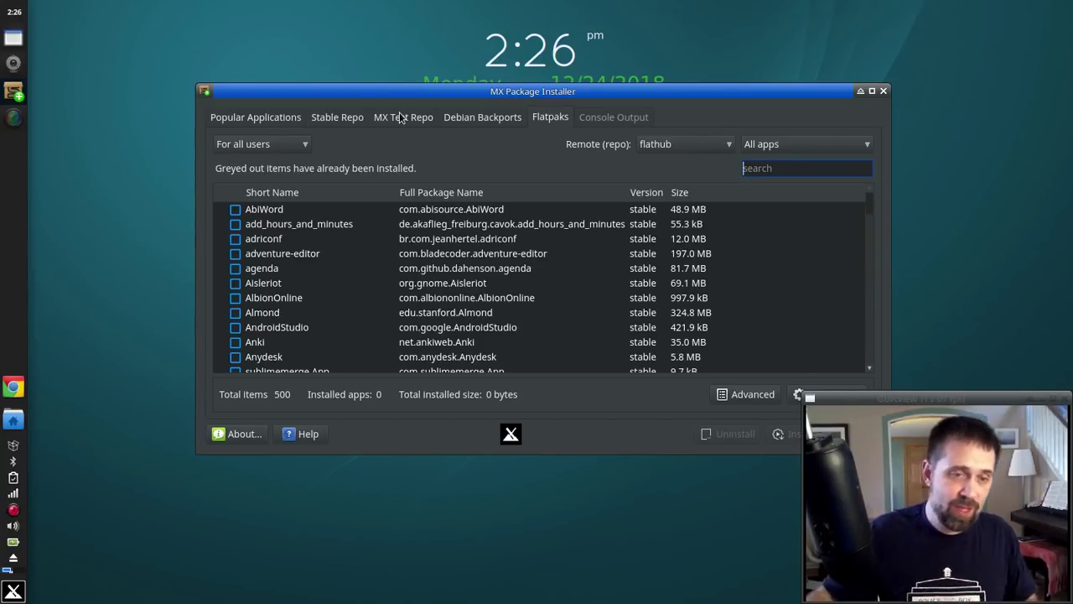
Step: Browse the MX Test Repo and Debian Backports lists past their warnings, then return to Popular Applications
{"action": "left_click", "coordinate": [399, 116]}
{"action": "left_click", "coordinate": [685, 341]}
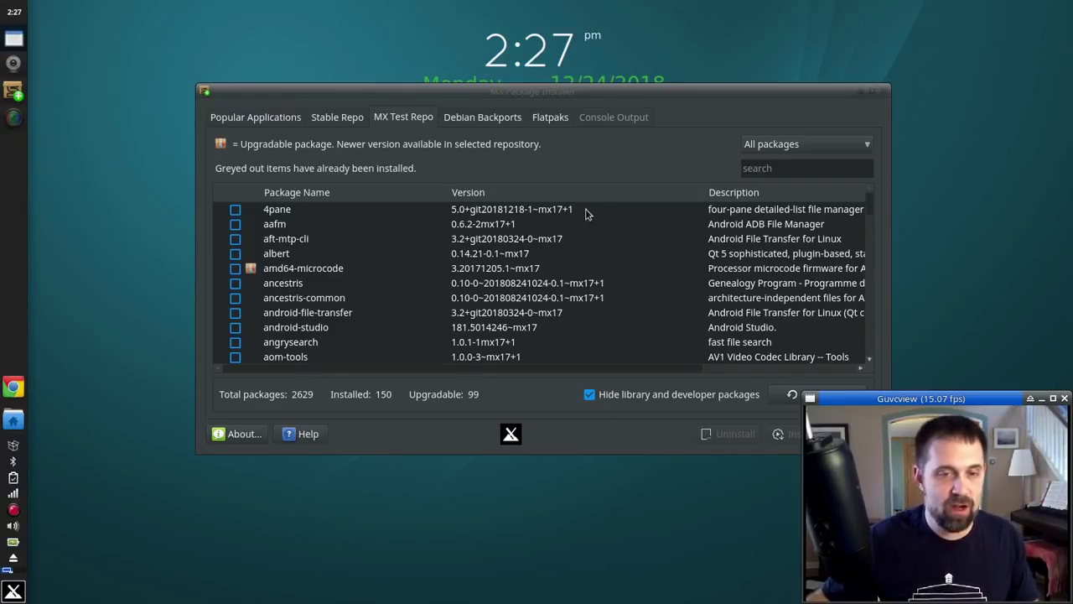
{"action": "left_click", "coordinate": [499, 118]}
{"action": "left_click", "coordinate": [664, 354]}
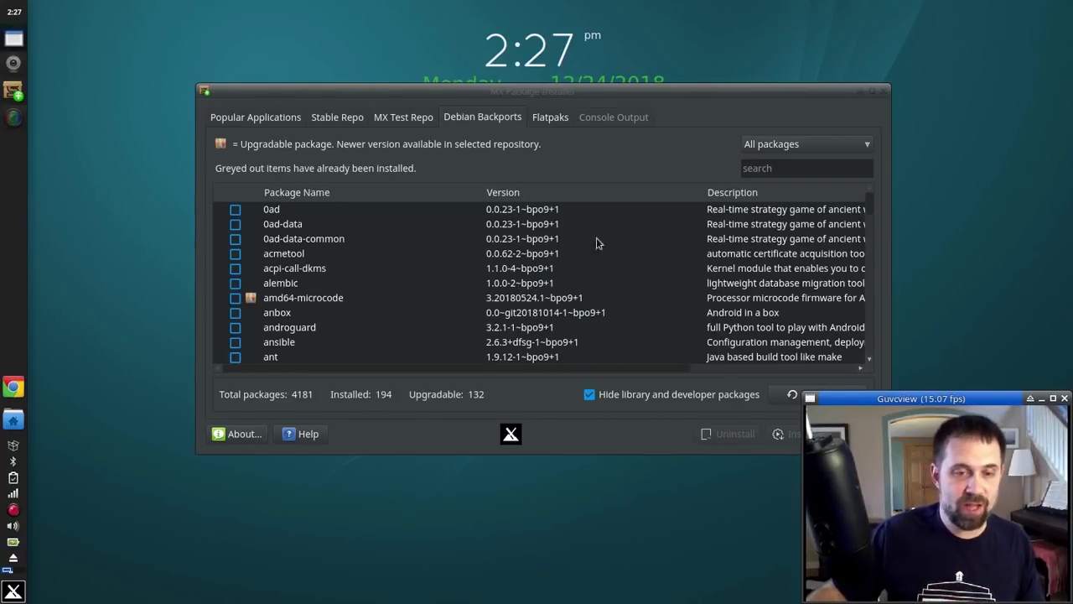
{"action": "left_click", "coordinate": [240, 120]}
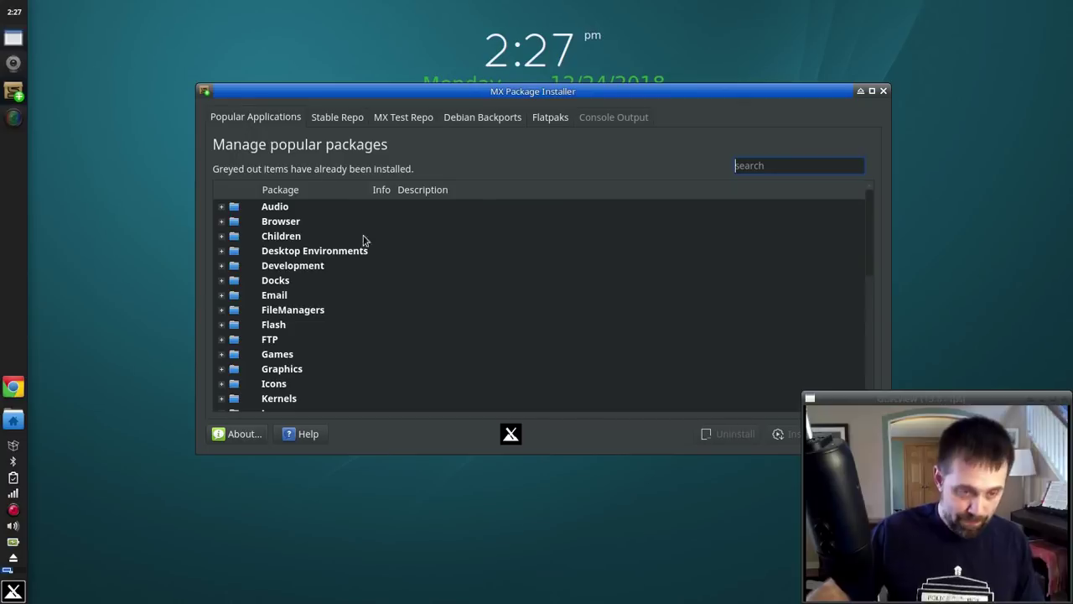
Step: Close MX Package Installer and then the MX Tools window
{"action": "left_click", "coordinate": [883, 91]}
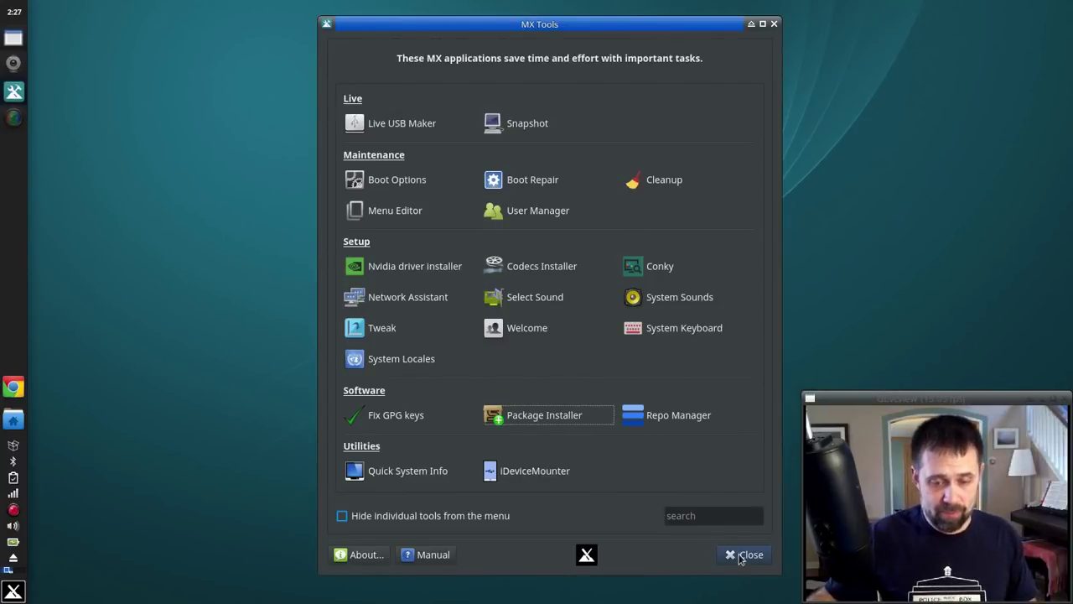
{"action": "left_click", "coordinate": [742, 556]}
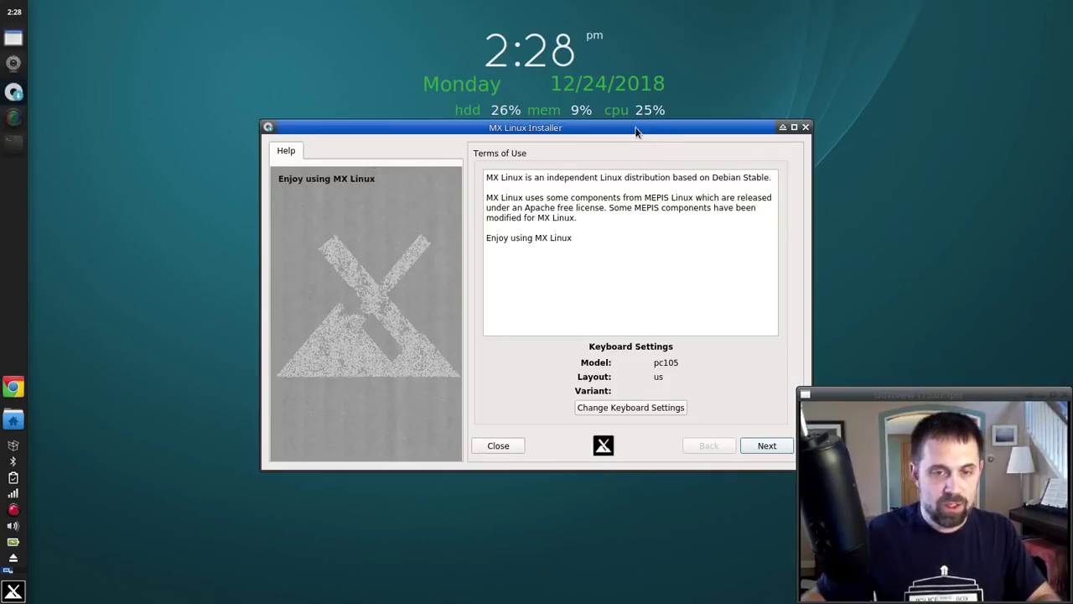
Step: Step past the terms page, toggle Auto-install then Custom install, view Choose partitions, then quit
{"action": "left_click_drag", "start_coordinate": [637, 131], "coordinate": [551, 142]}
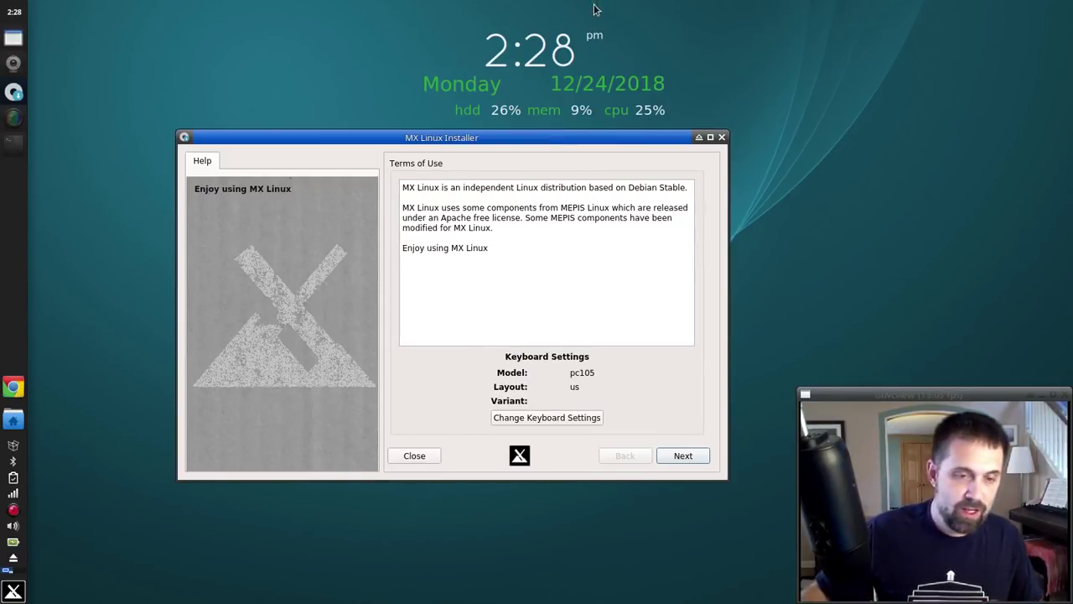
{"action": "left_click", "coordinate": [683, 457]}
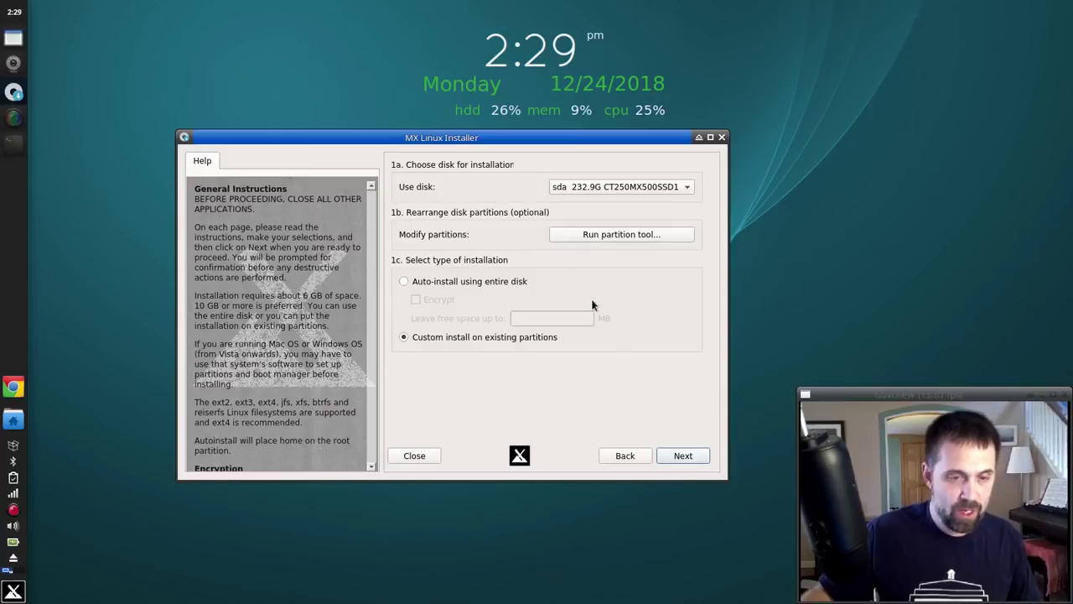
{"action": "left_click", "coordinate": [438, 285]}
{"action": "left_click", "coordinate": [422, 339]}
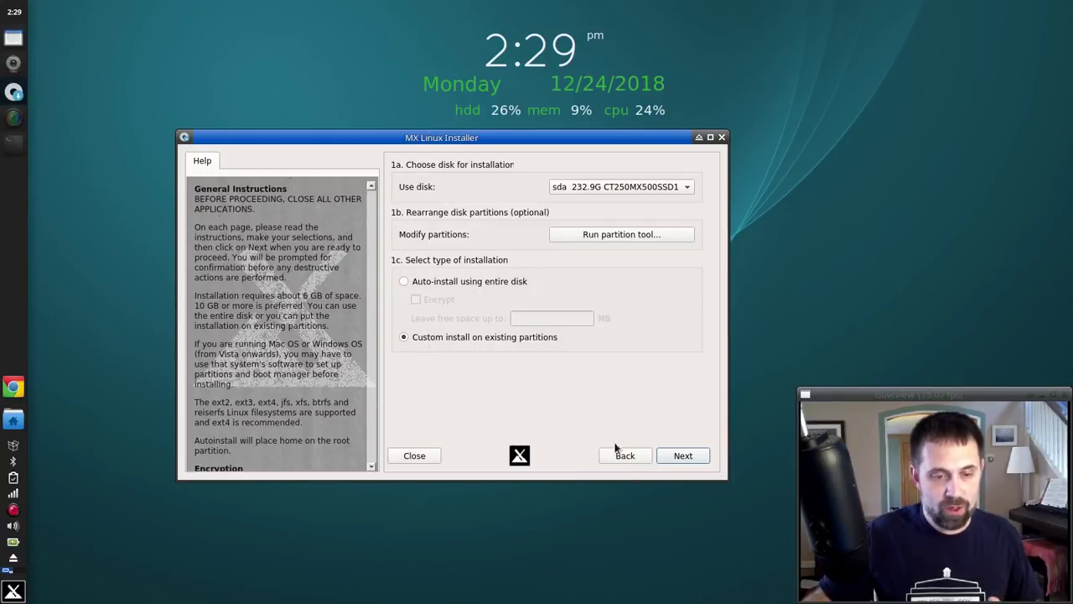
{"action": "left_click", "coordinate": [669, 458]}
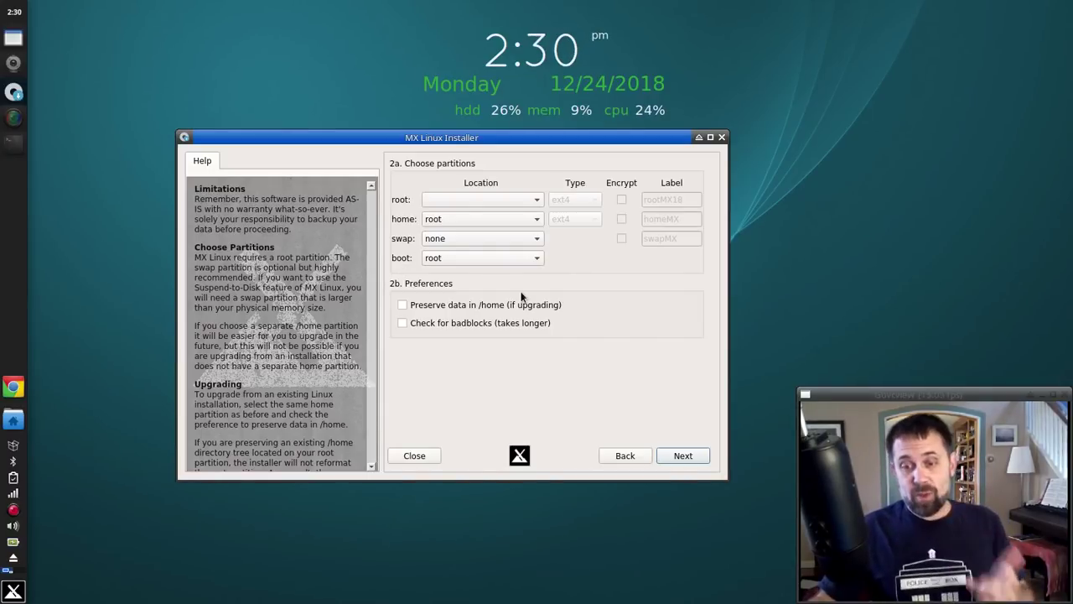
{"action": "left_click", "coordinate": [431, 455]}
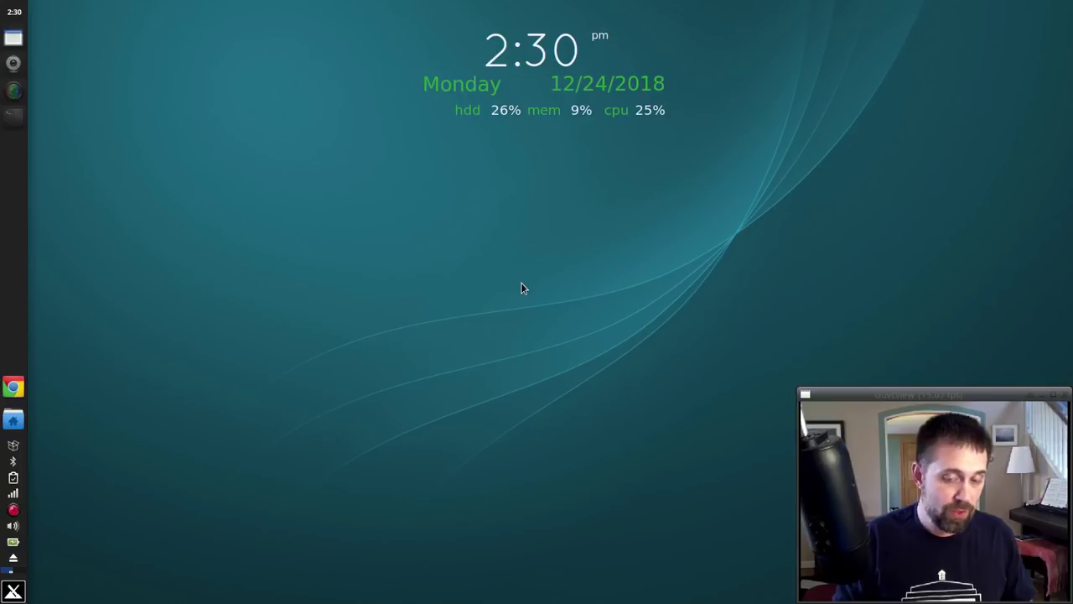
Step: Preview the daisy wallpaper, revert to Gradient_Glow_Blue, and close Desktop settings
{"action": "scroll", "coordinate": [458, 256], "scroll_direction": "down", "scroll_amount": 2}
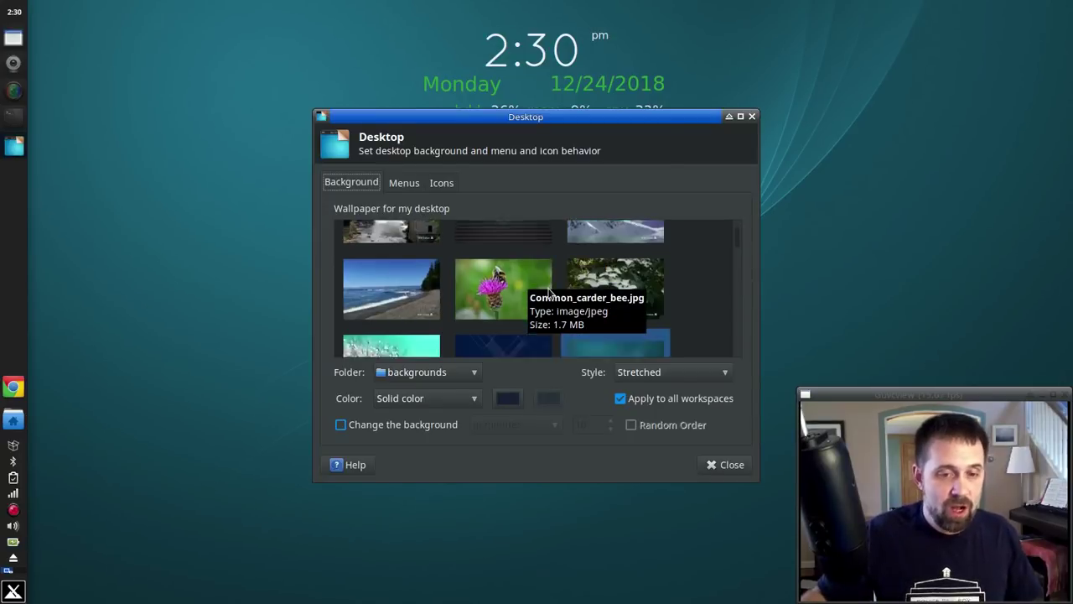
{"action": "scroll", "coordinate": [447, 282], "scroll_direction": "down", "scroll_amount": 2}
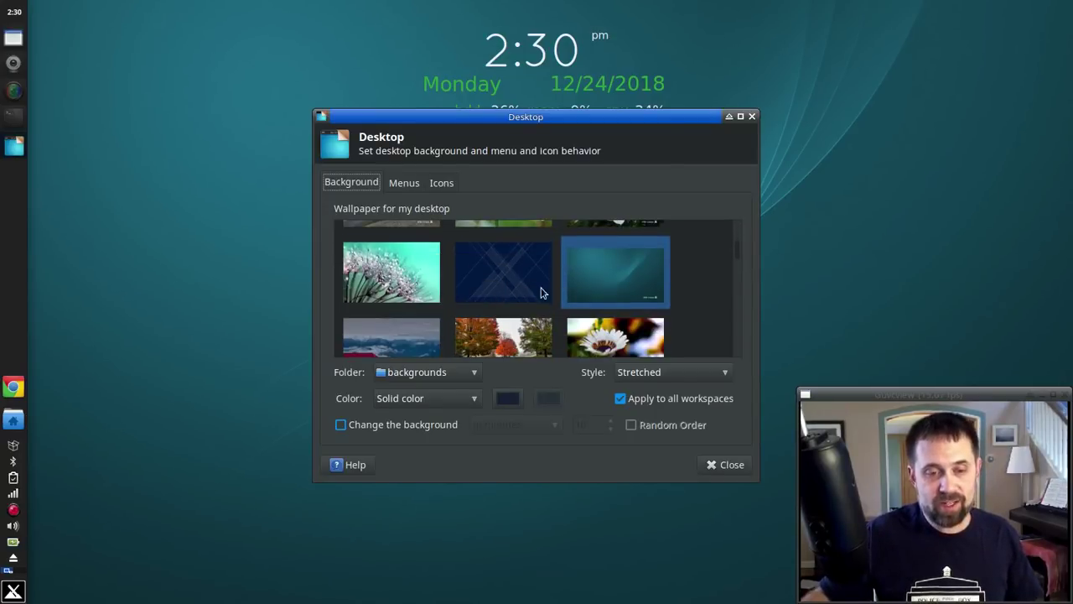
{"action": "scroll", "coordinate": [553, 291], "scroll_direction": "down", "scroll_amount": 1}
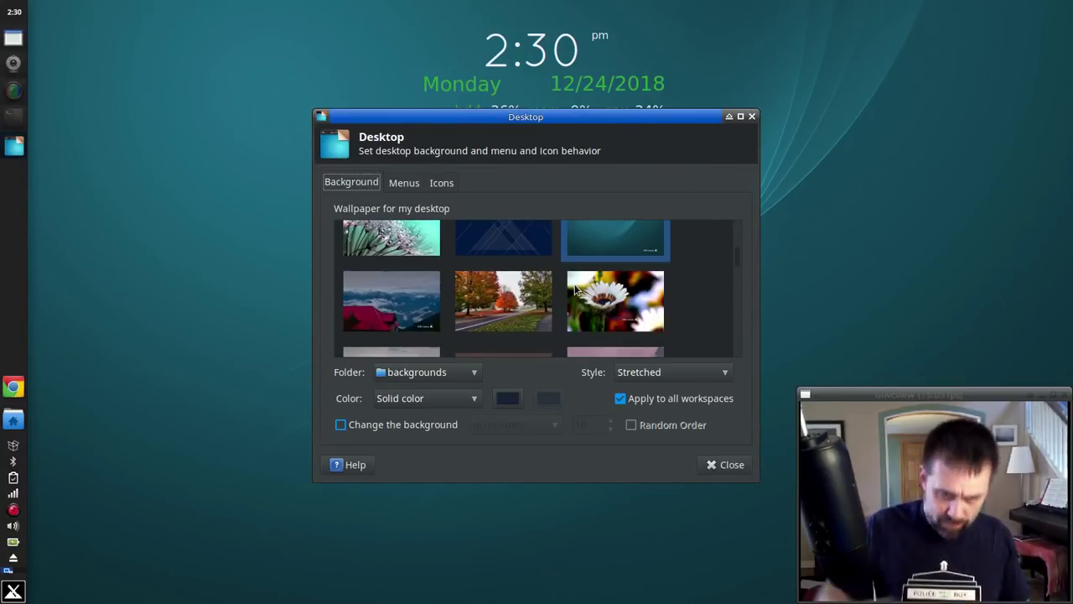
{"action": "left_click", "coordinate": [576, 289]}
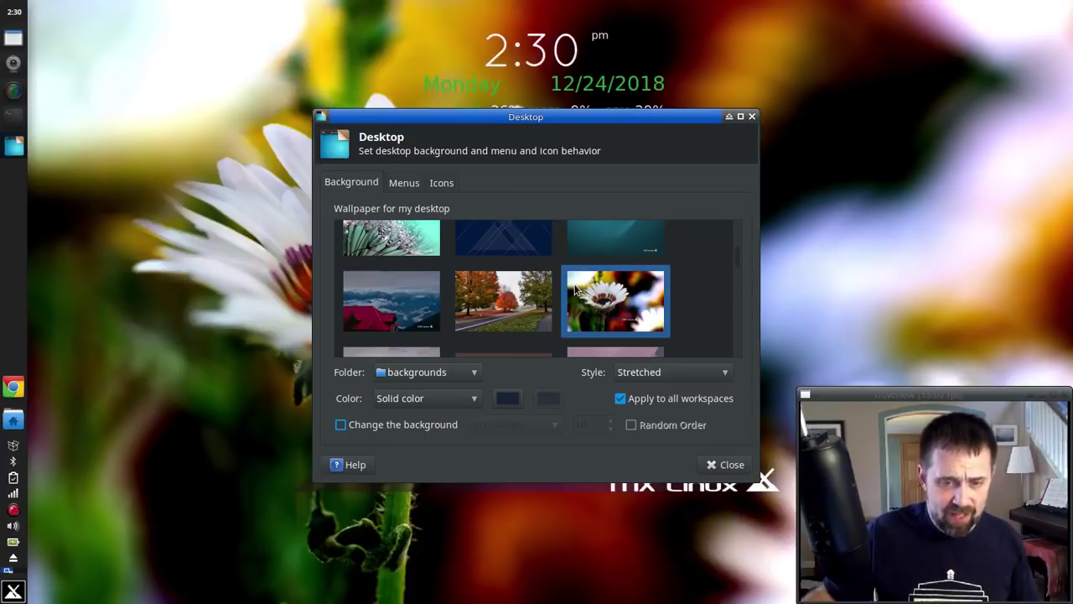
{"action": "left_click", "coordinate": [601, 244]}
{"action": "scroll", "coordinate": [547, 307], "scroll_direction": "up", "scroll_amount": 1}
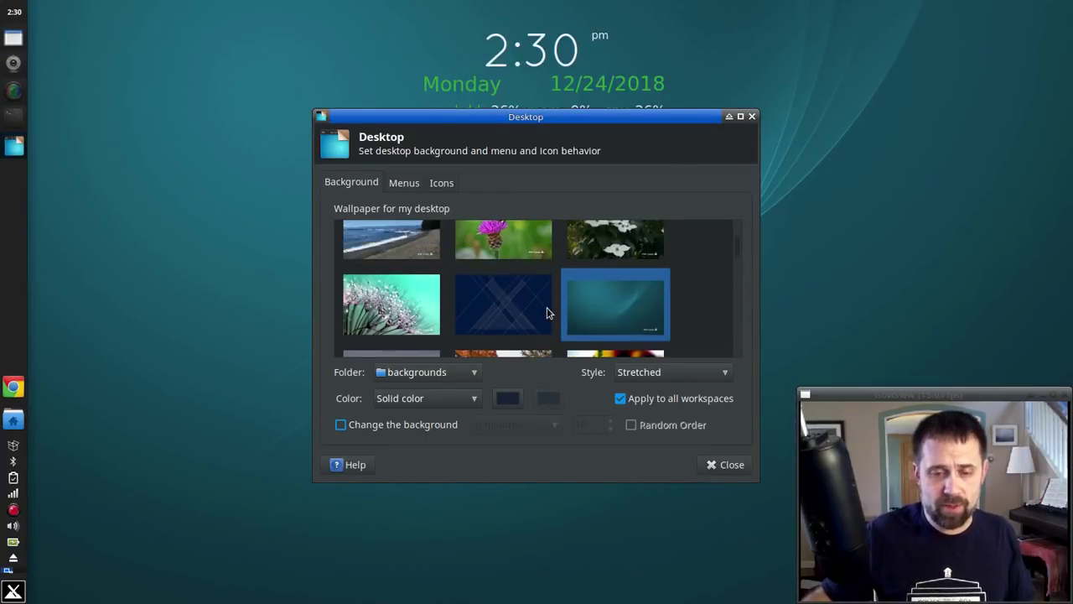
{"action": "scroll", "coordinate": [546, 312], "scroll_direction": "down", "scroll_amount": 5}
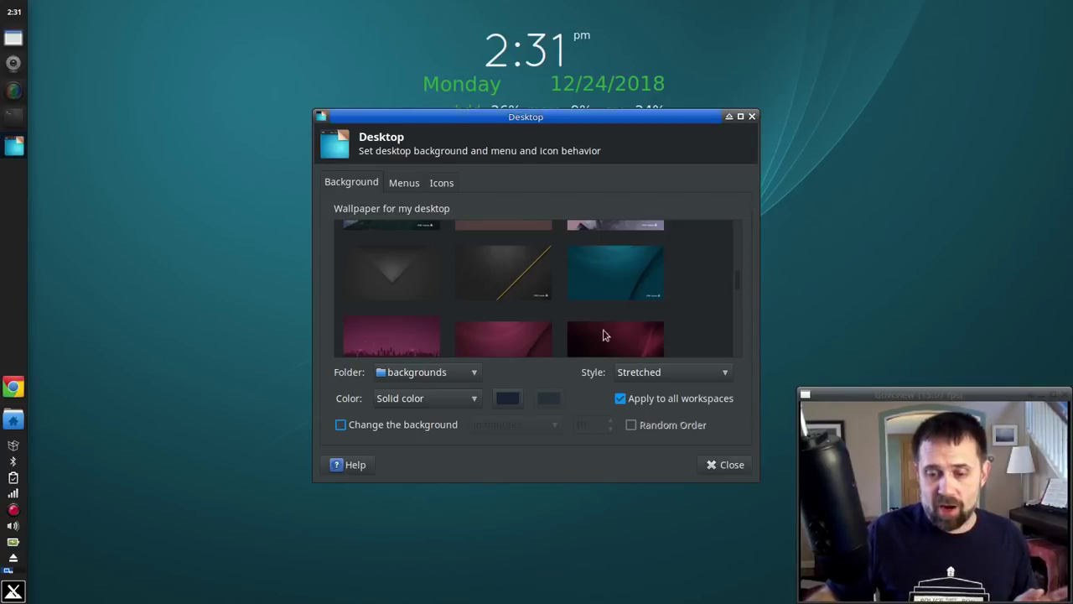
{"action": "left_click", "coordinate": [742, 469]}
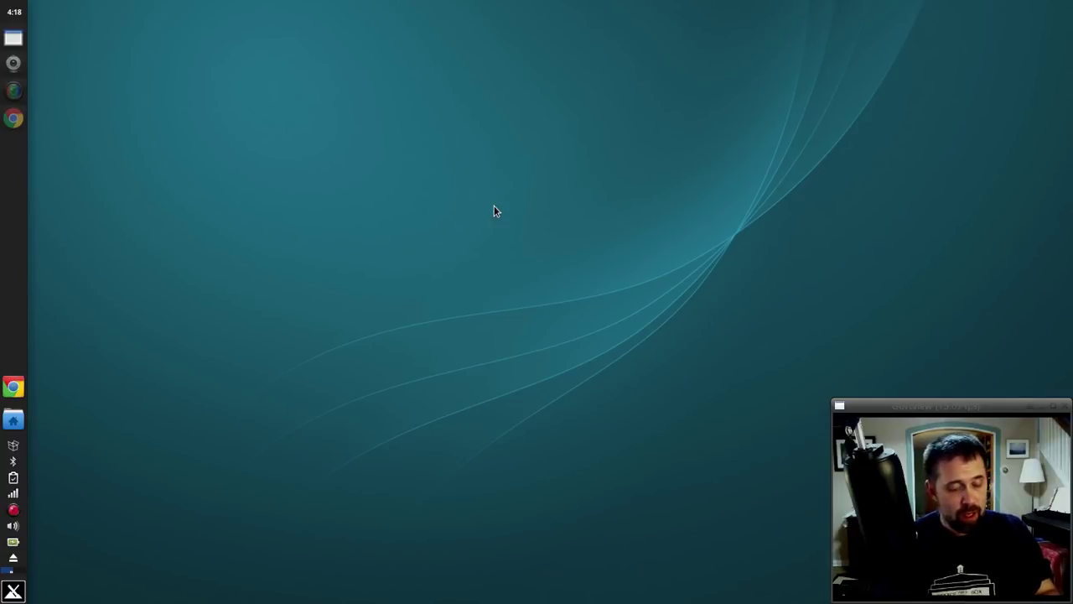
Step: Launch MX Repo Manager by searching 'mx-repo' in the Whisker menu and authenticating
{"action": "key", "text": "super"}
{"action": "type", "text": "mx-repo"}
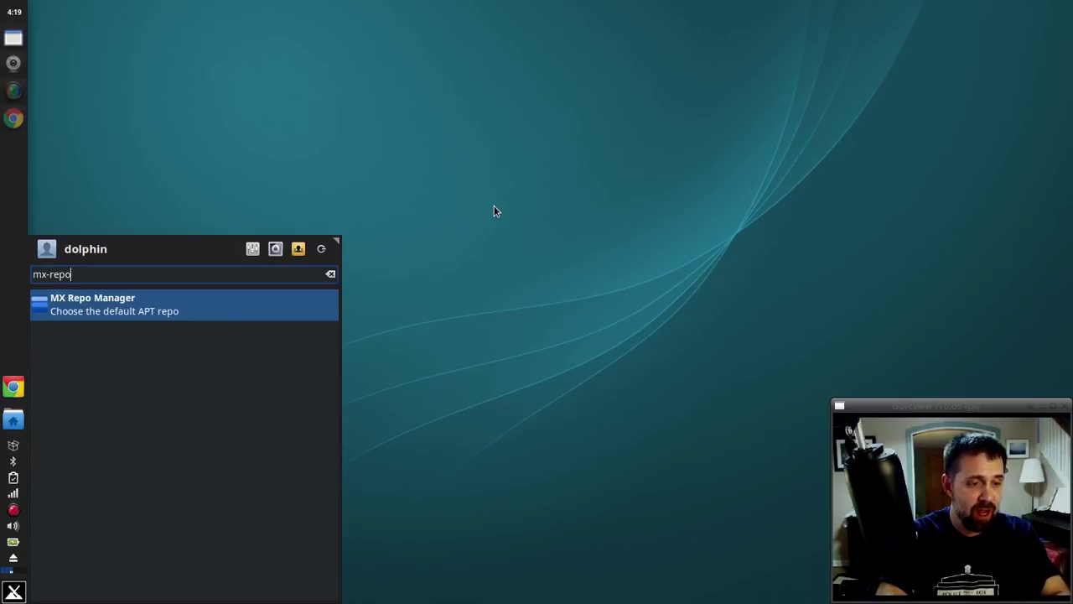
{"action": "key", "text": "Return"}
{"action": "type", "text": "*****"}
{"action": "key", "text": "Return"}
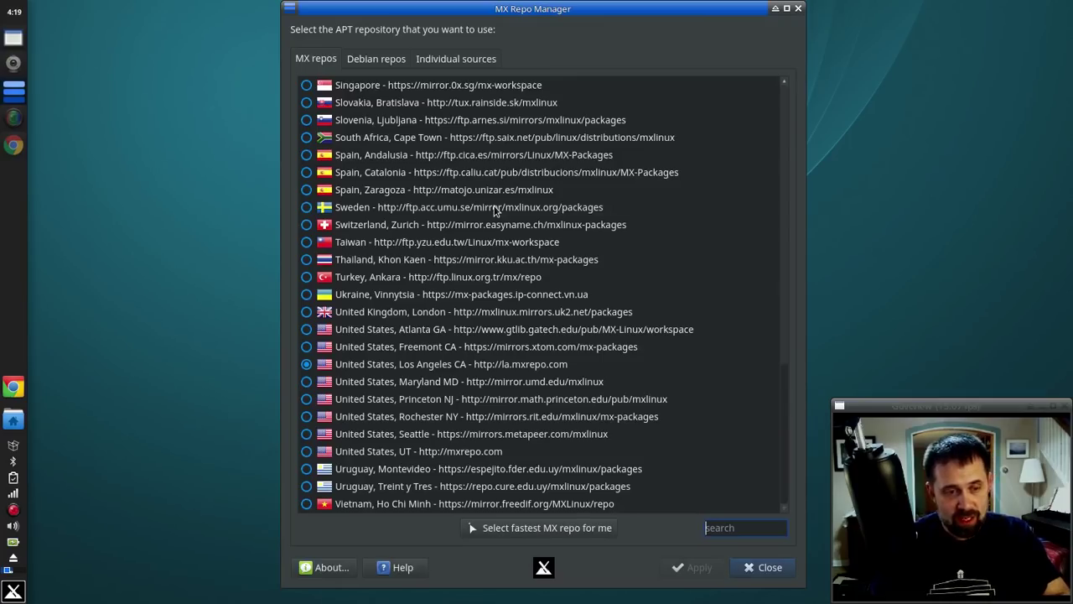